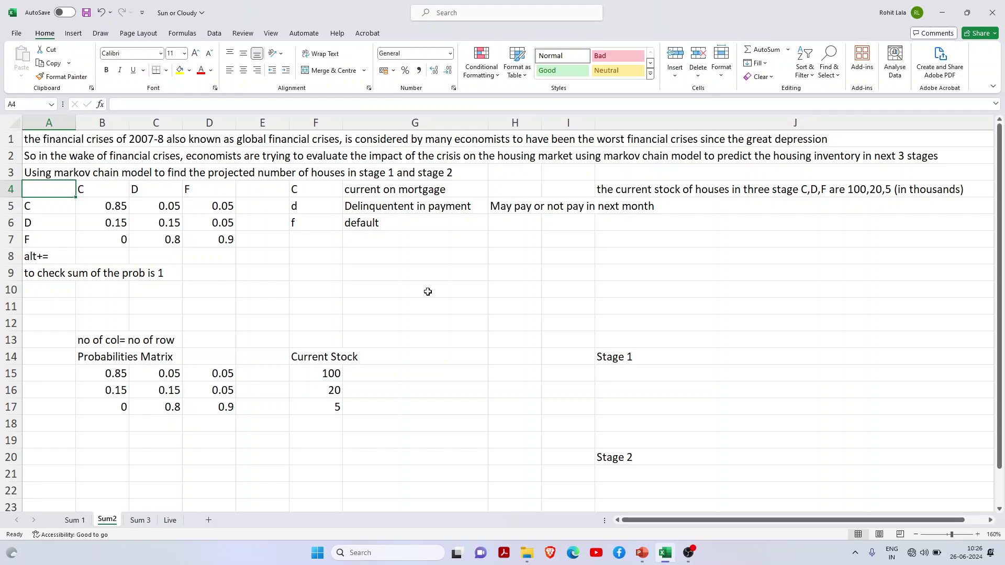
Point out the state descriptions, the C, D and F state labels, and the transition probability matrix.
left_click_drag(360, 190, 365, 223)
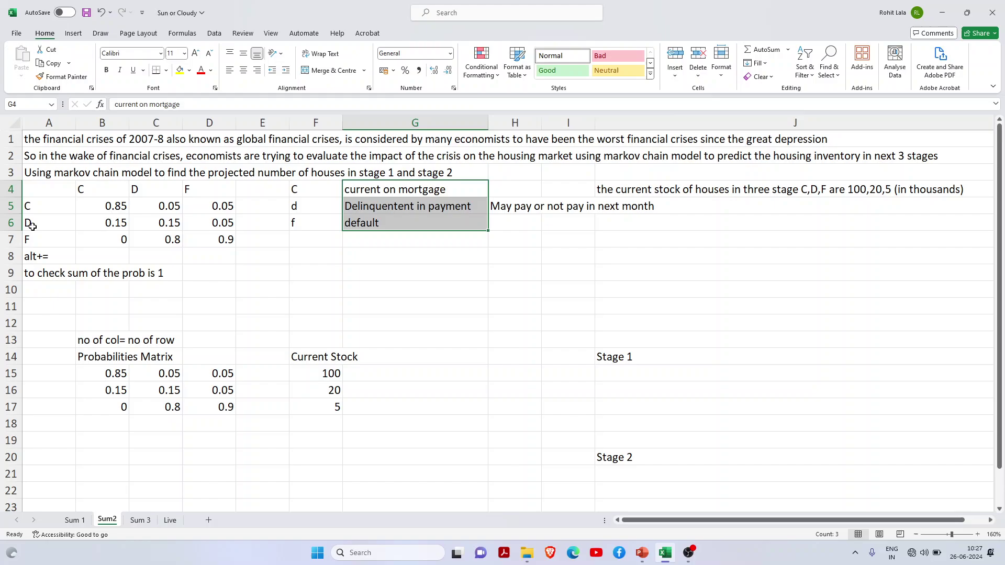
left_click(85, 194)
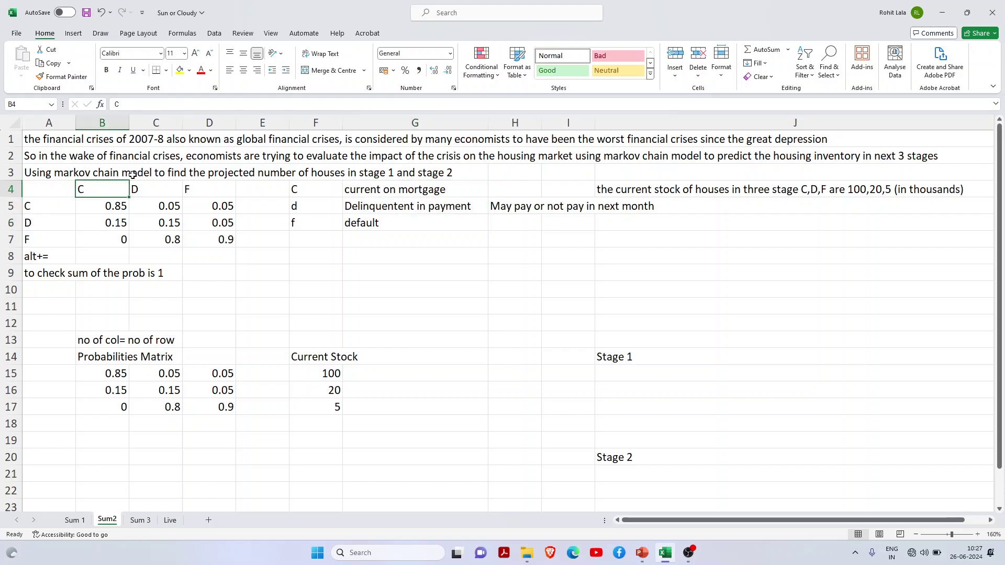
left_click(158, 193)
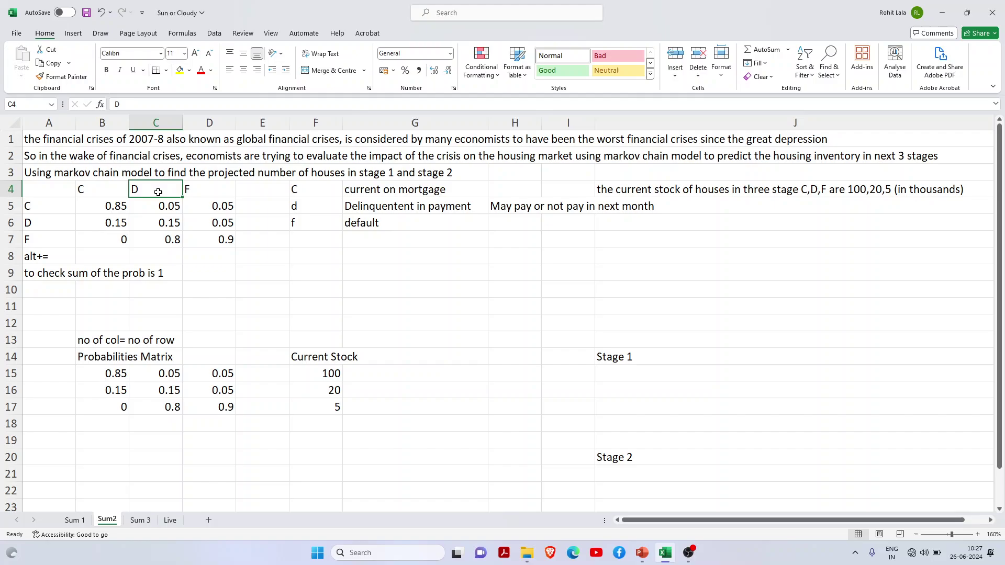
left_click(190, 192)
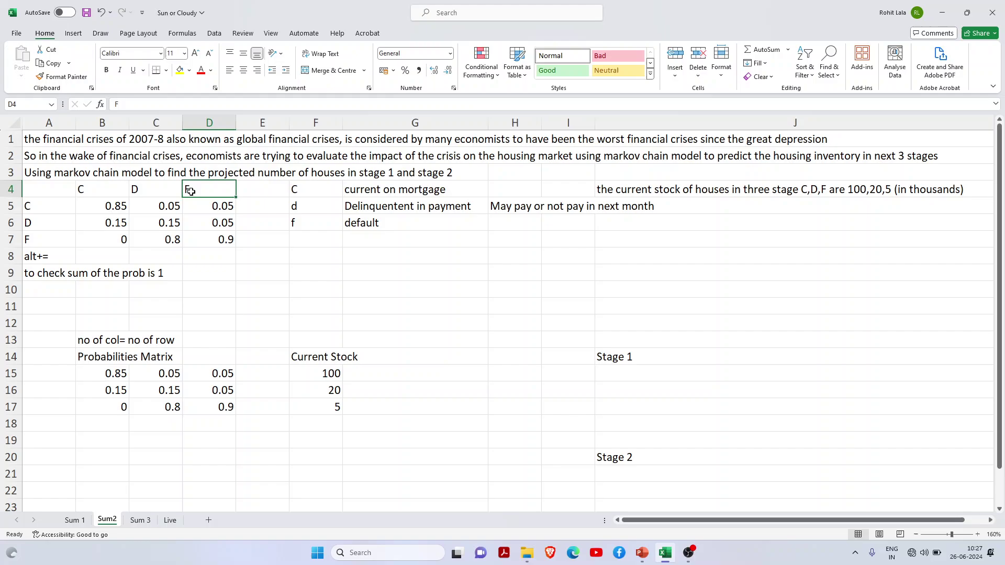
left_click_drag(91, 204, 213, 238)
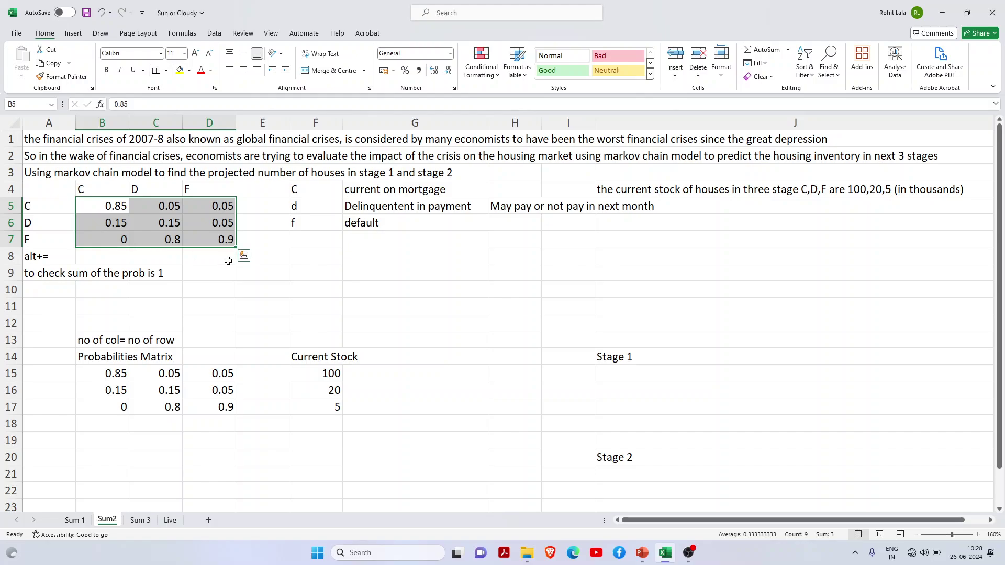
AutoSum B8:D8 so each probability column shows a total of 1.
left_click(105, 261)
key("shift+Right")
key("shift+Right")
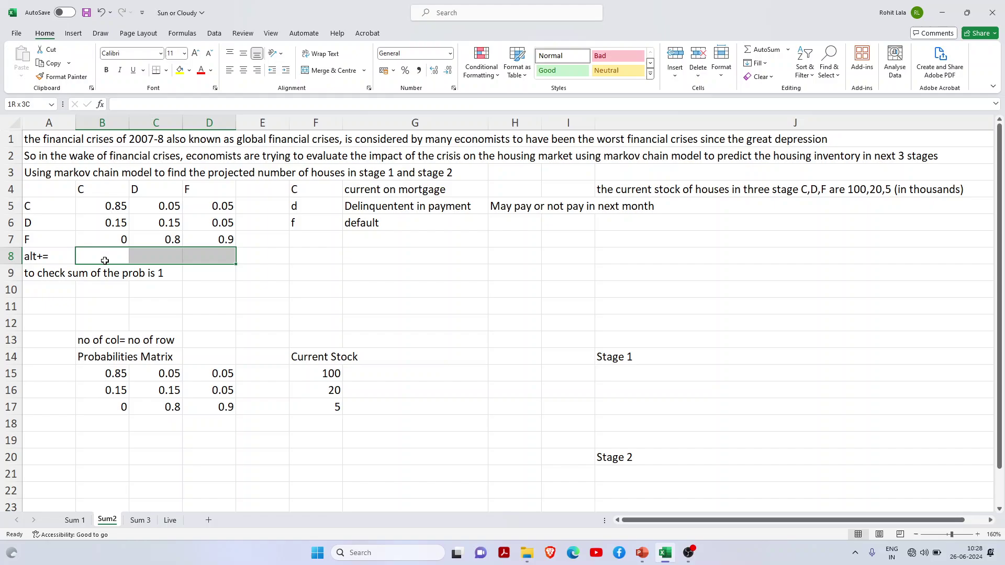
key("alt")
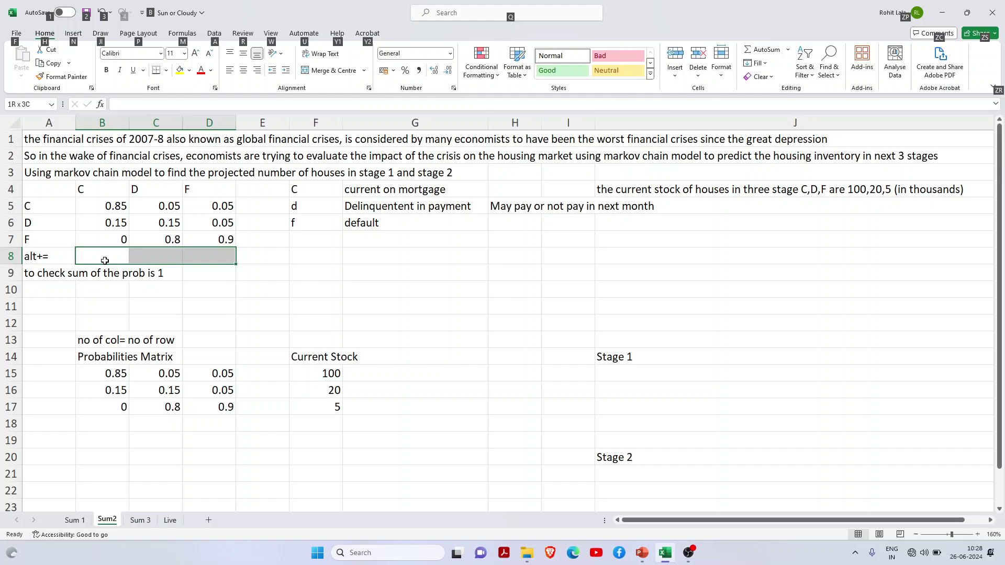
key("alt+equal")
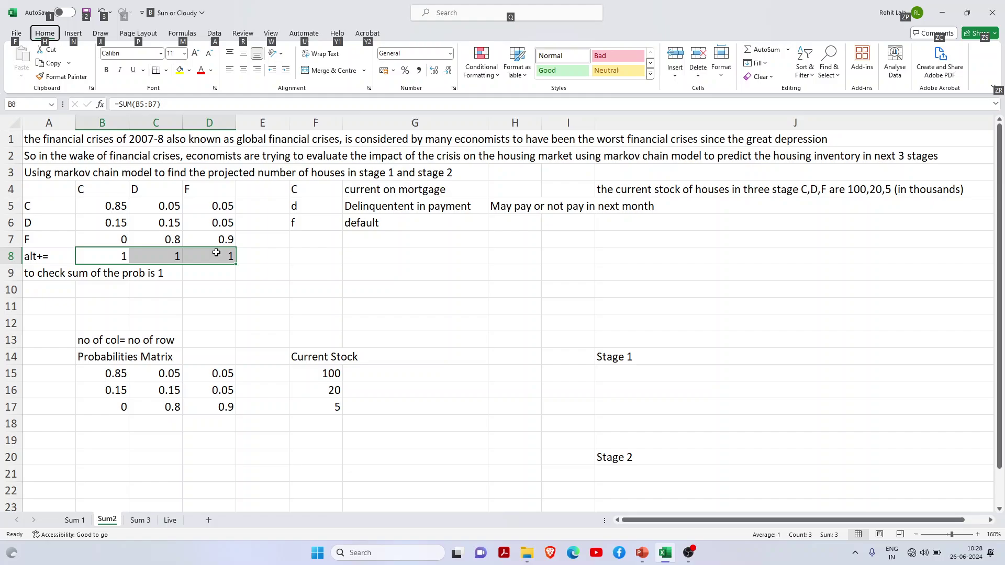
key("Escape")
left_click(254, 268)
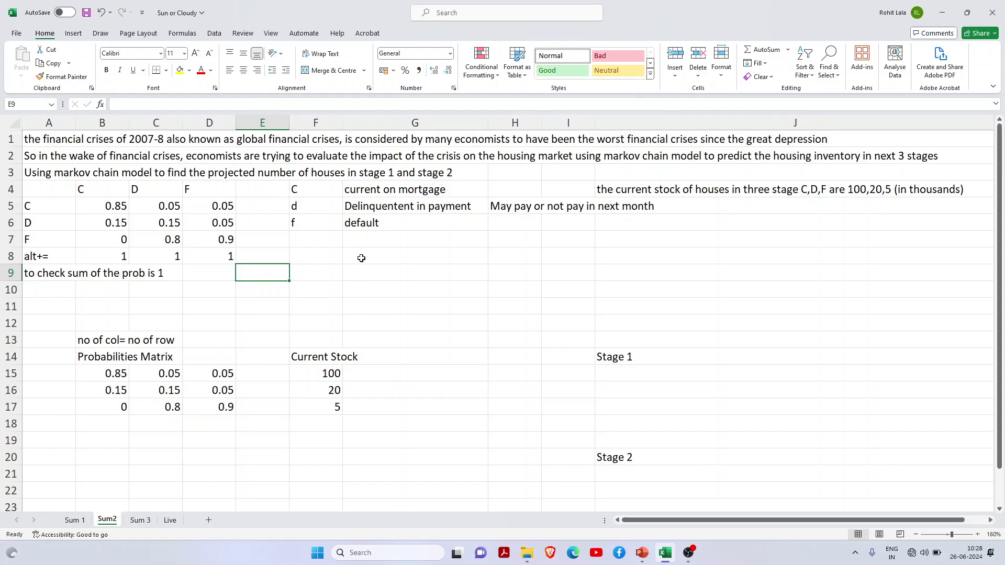
Give the current stock note in J4 a yellow fill and select the Current Stock values.
left_click(649, 189)
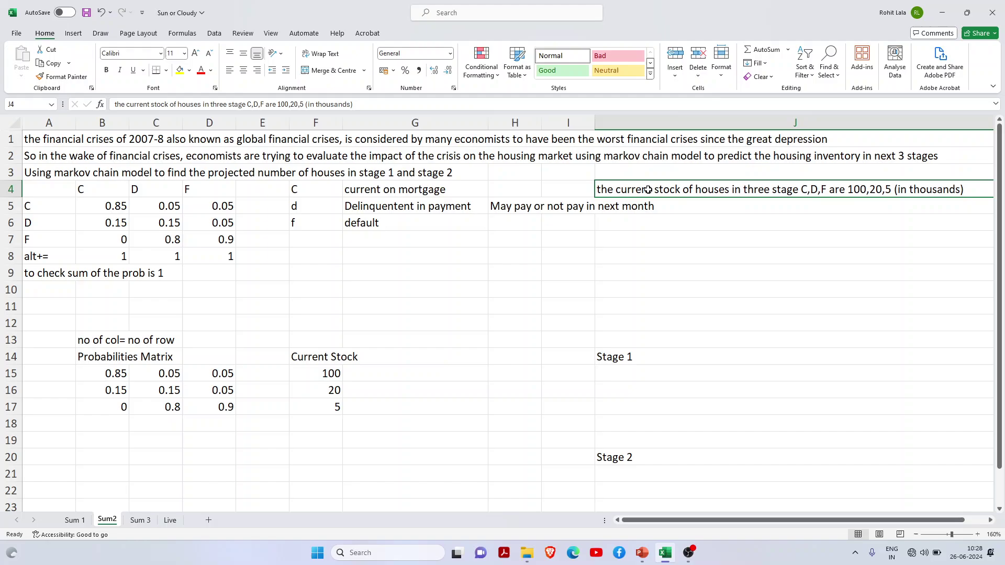
left_click(179, 72)
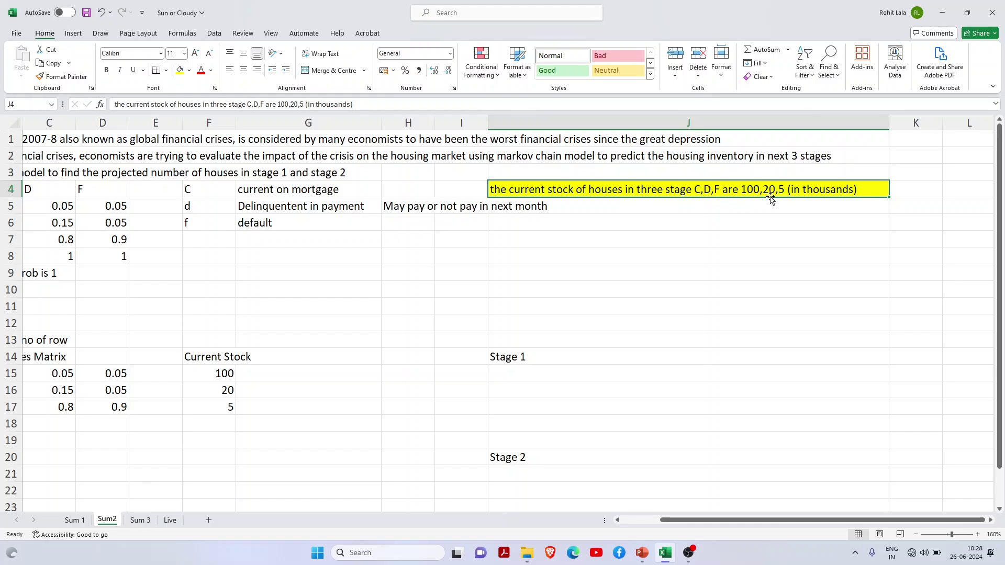
left_click(218, 353)
left_click_drag(217, 352, 218, 407)
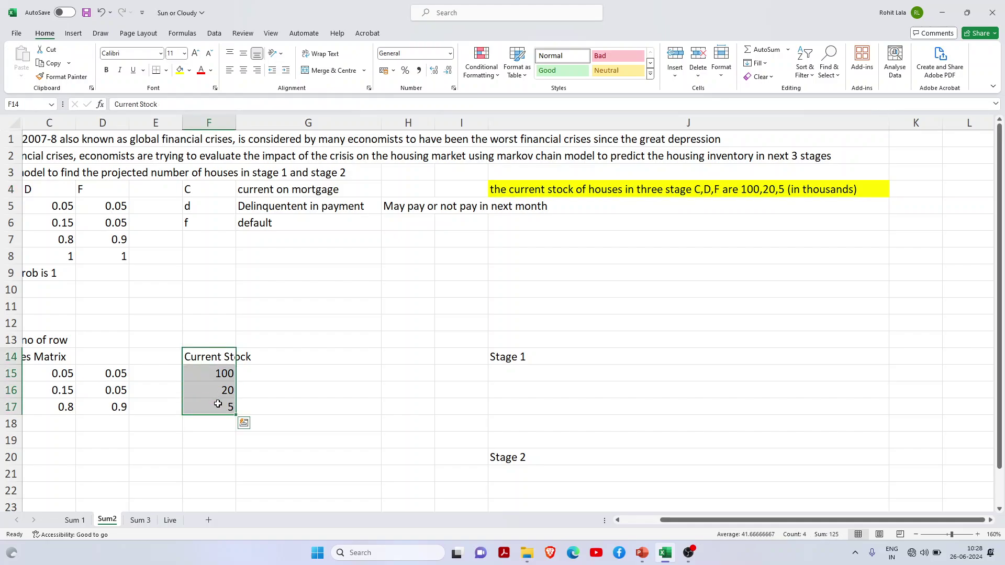
left_click(120, 379)
key("Left")
key("Left")
key("Left")
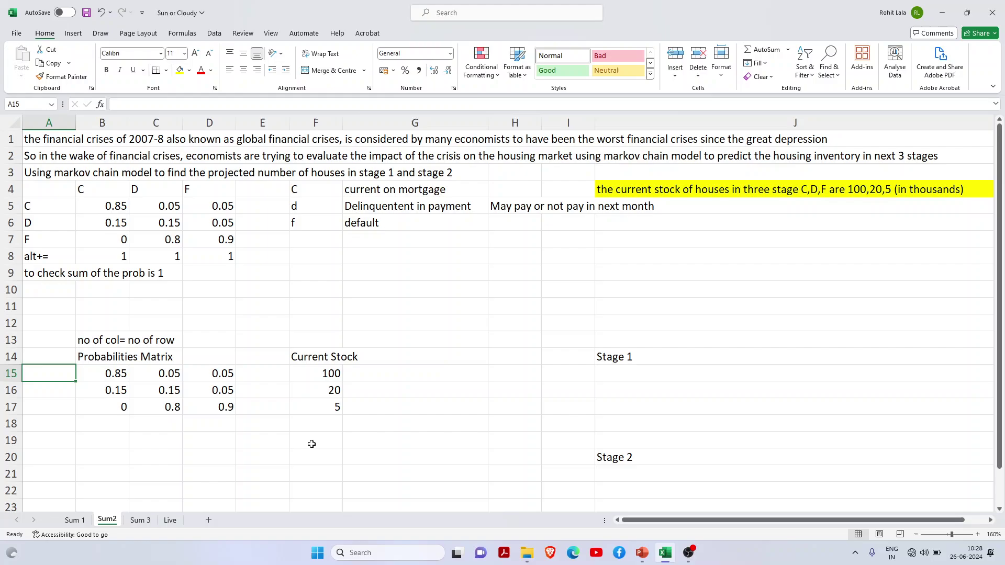
Review the stock values 100, 20 and 5, then select three cells for the Stage 1 result.
left_click_drag(345, 373, 338, 382)
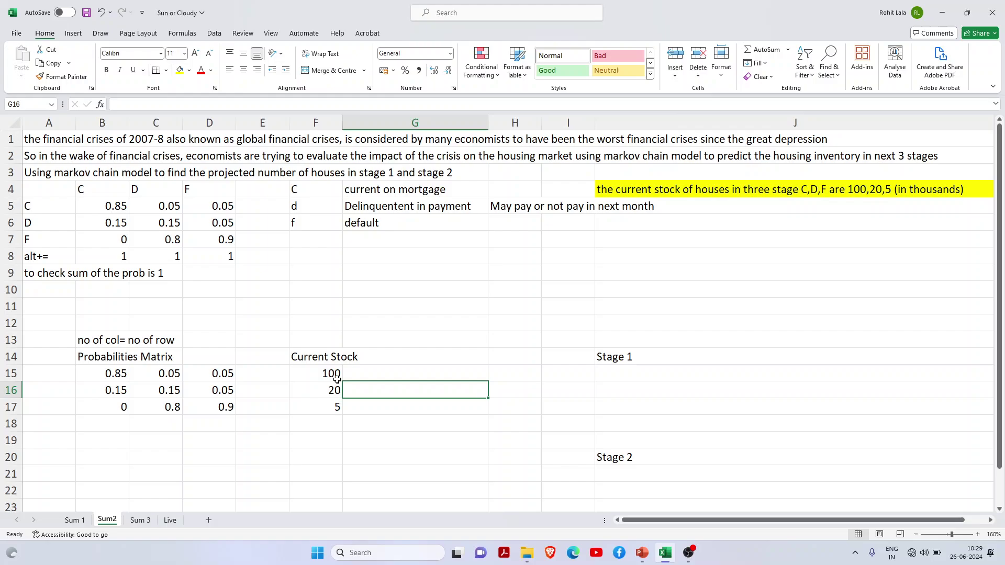
left_click(338, 383)
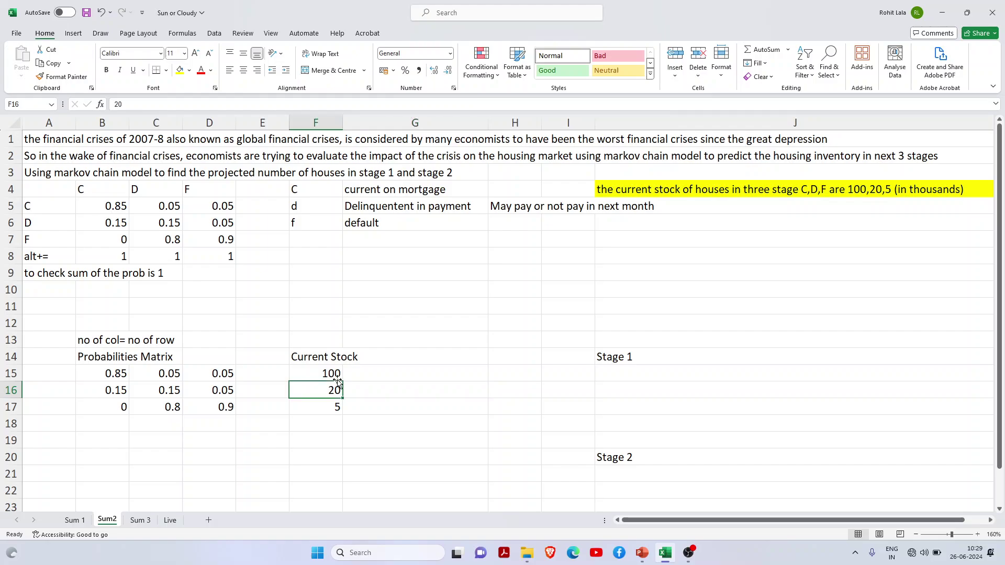
key("Down")
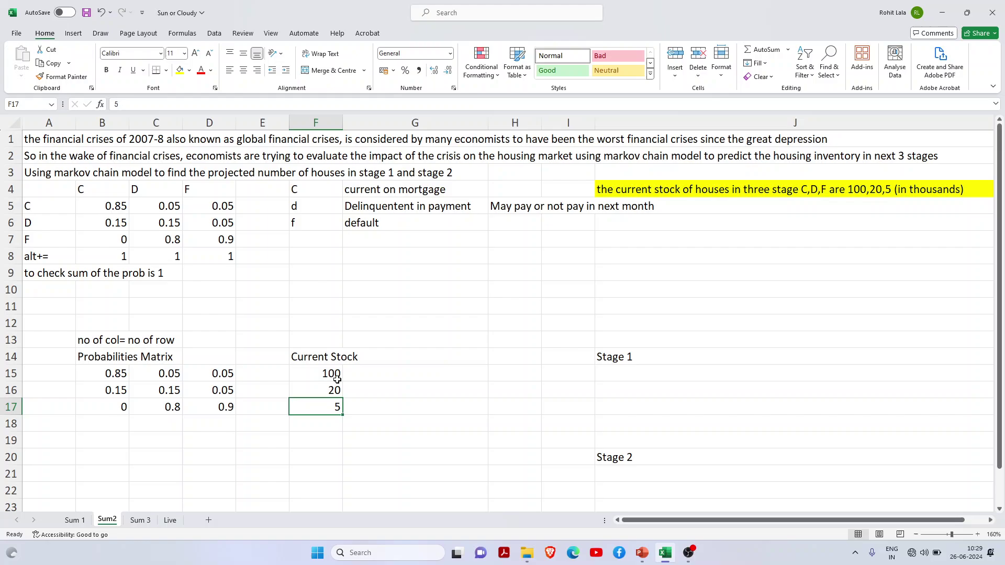
key("Page_Down")
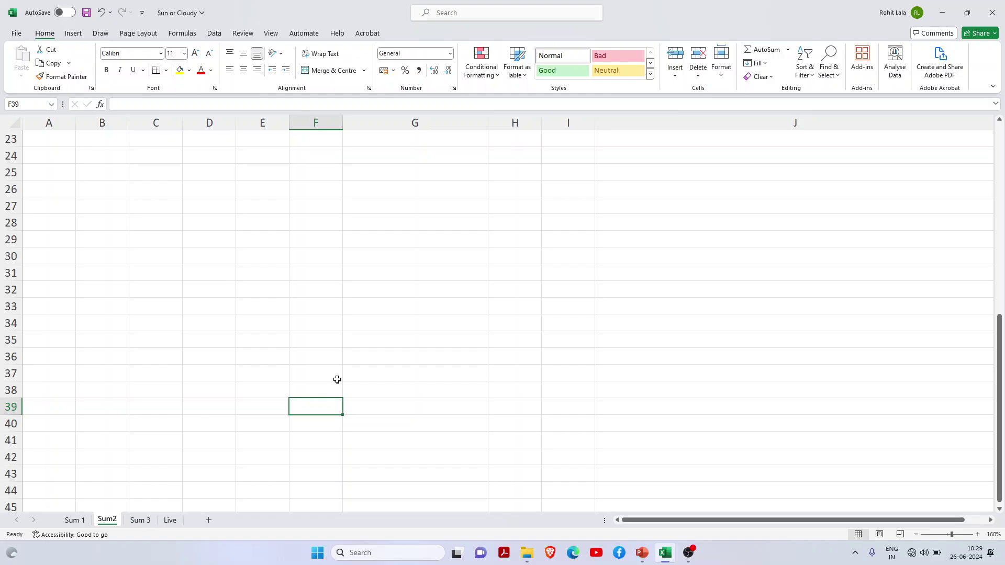
key("Page_Up")
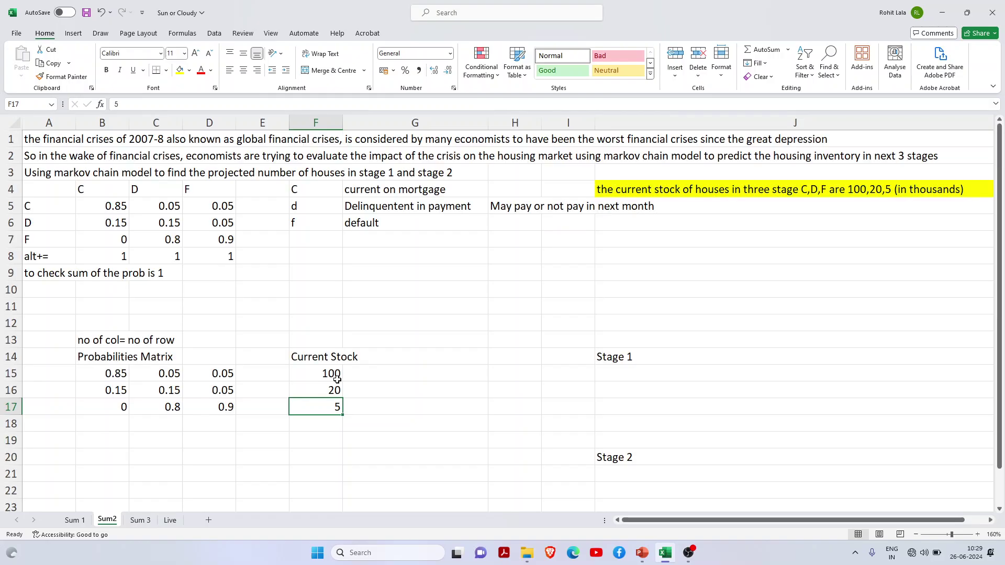
key("Right")
key("Right")
key("Right")
key("Right")
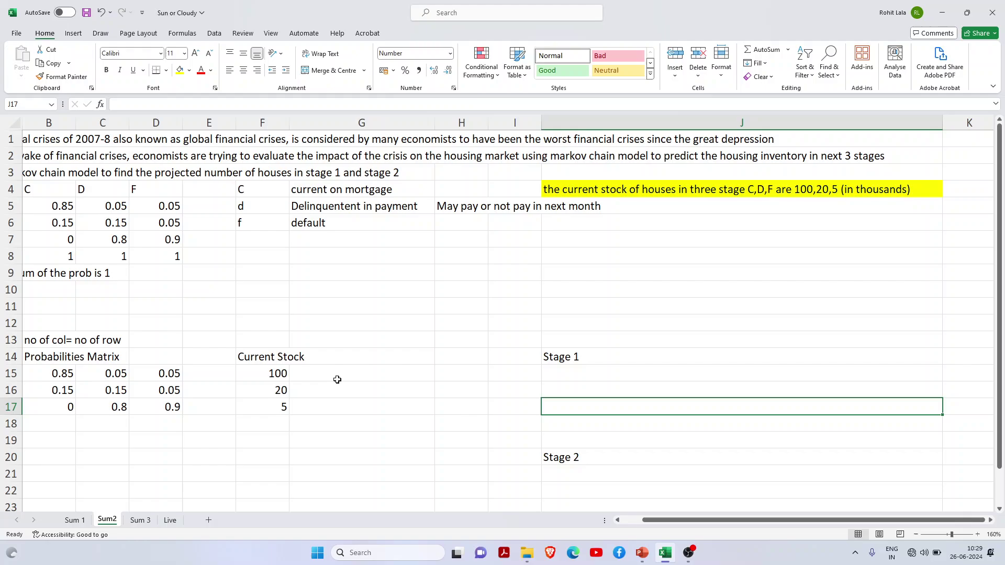
key("Up")
key("Up")
key("shift+Down")
key("shift+Down")
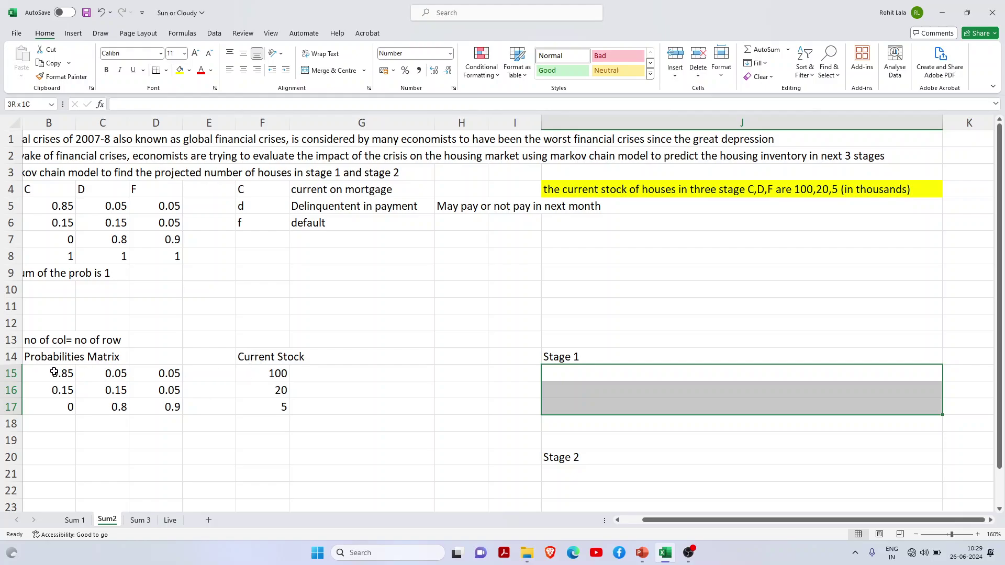
Highlight the probability matrix, the current stock values and the three Stage 1 result cells.
left_click_drag(54, 372, 148, 401)
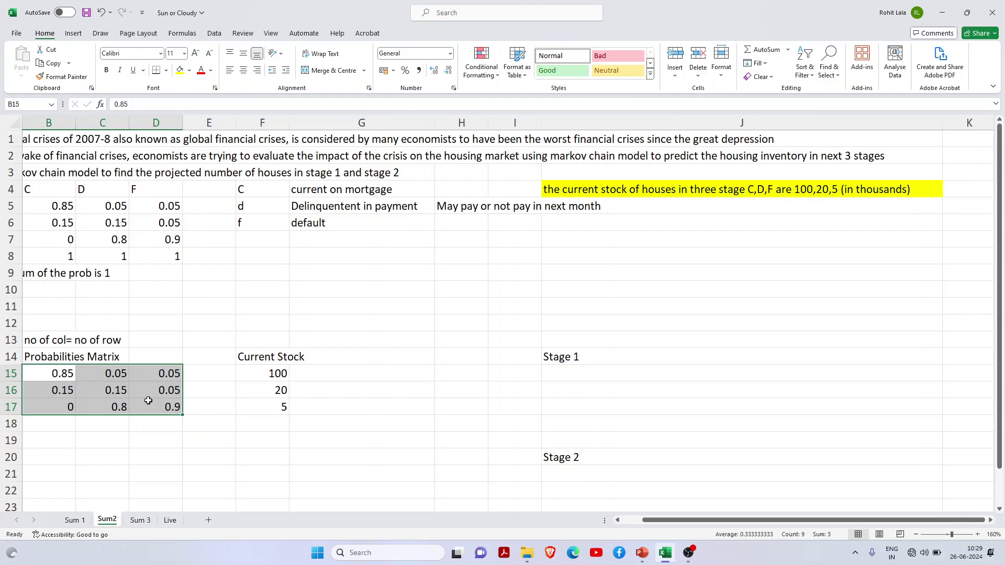
left_click_drag(264, 373, 272, 402)
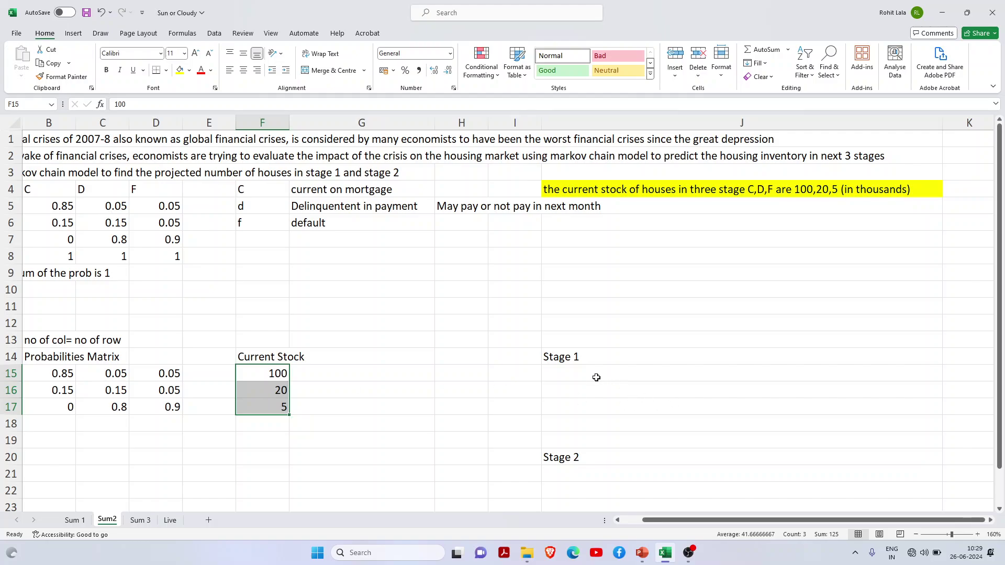
left_click_drag(595, 377, 587, 408)
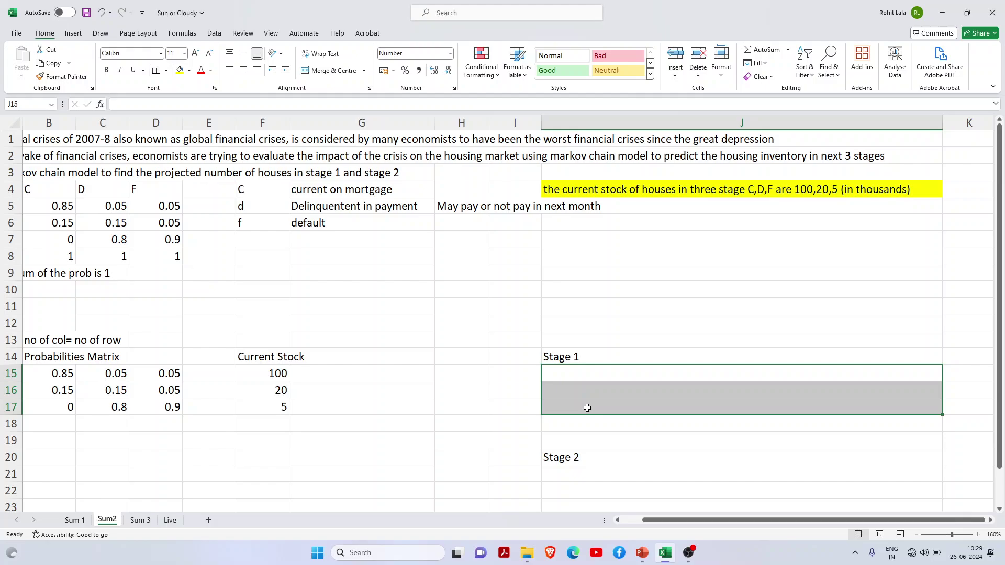
Build =MMULT(B15:D17,F15:F17) in the Stage 1 cells, using the probability matrix and current stock.
type("=")
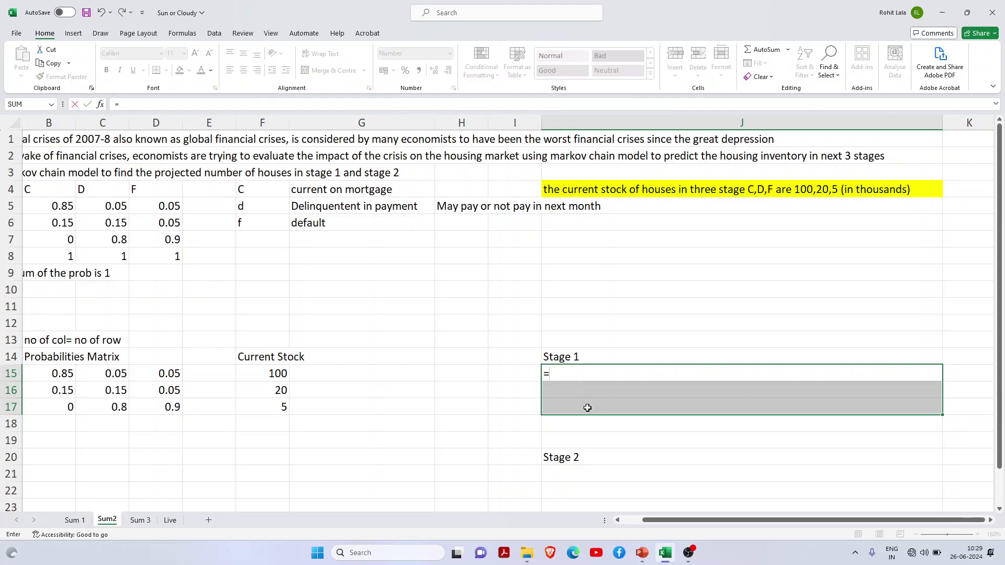
type("mm")
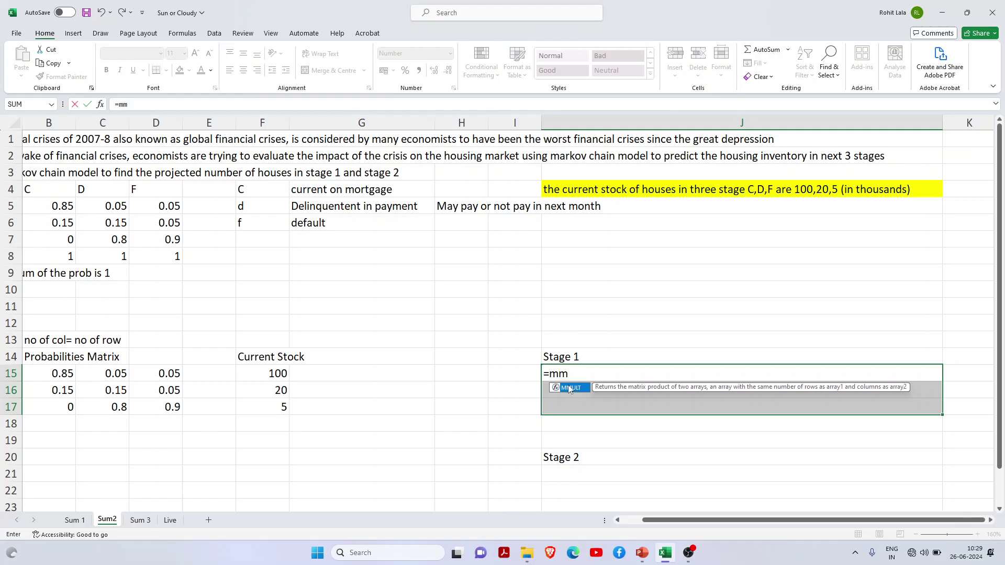
double_click(569, 388)
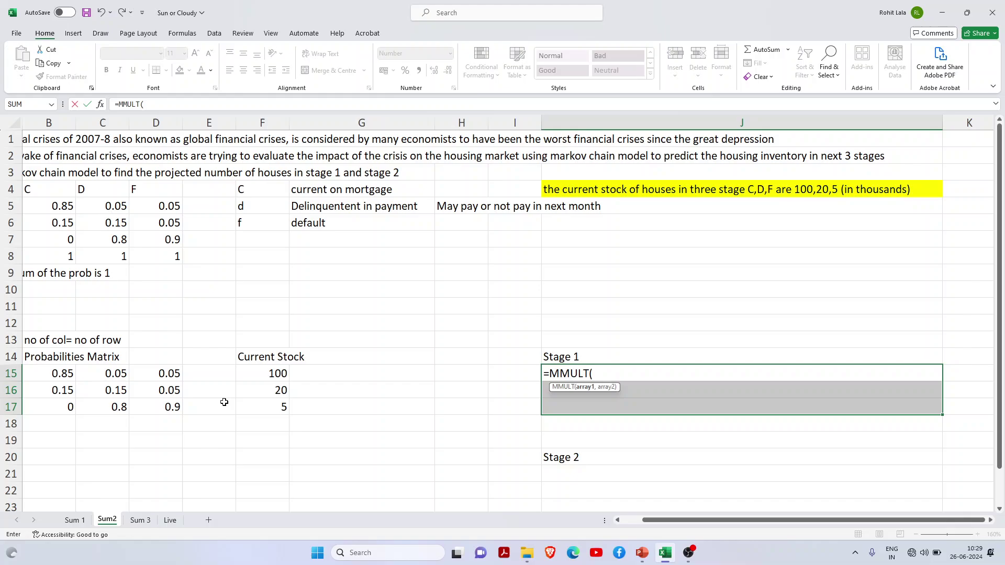
left_click_drag(41, 378, 152, 409)
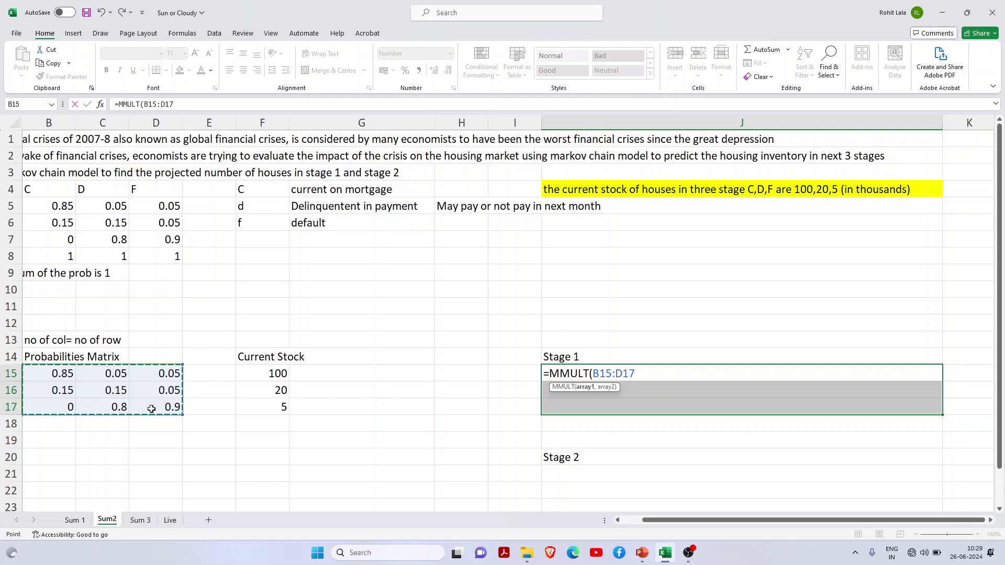
type(",")
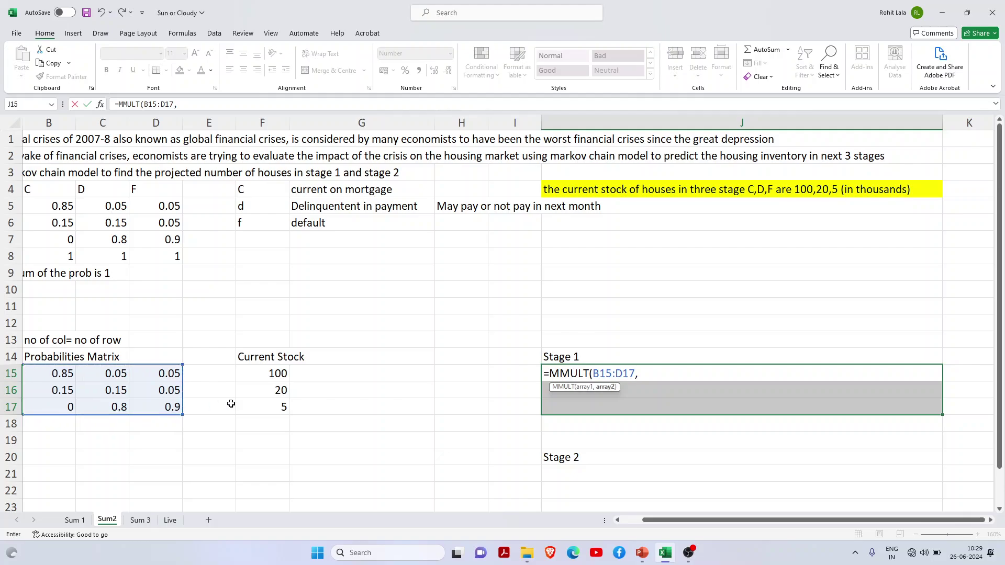
left_click_drag(278, 372, 279, 408)
Close and commit the MMULT formula so Stage 1 spills 86, 18 and 21.
type(")")
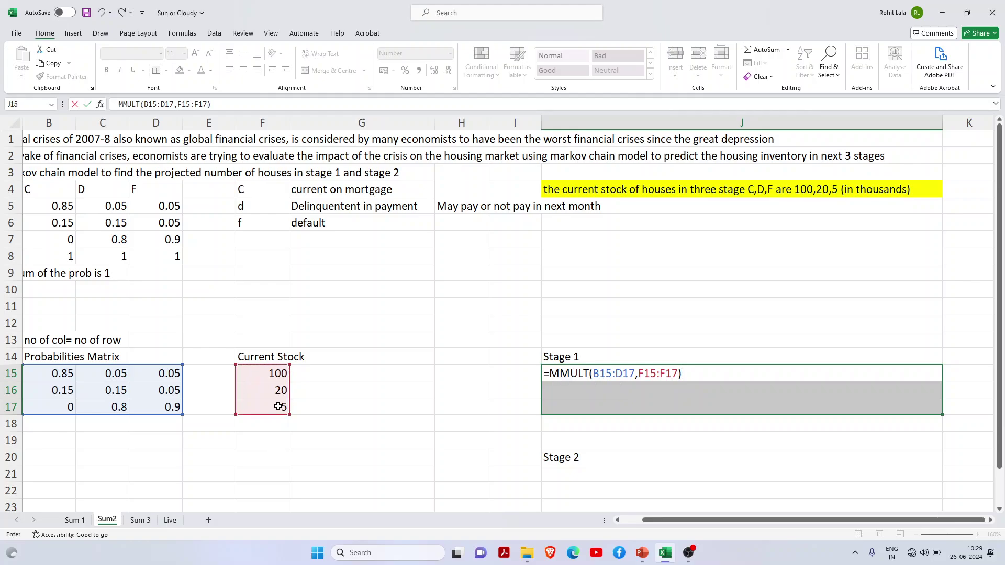
key("Return")
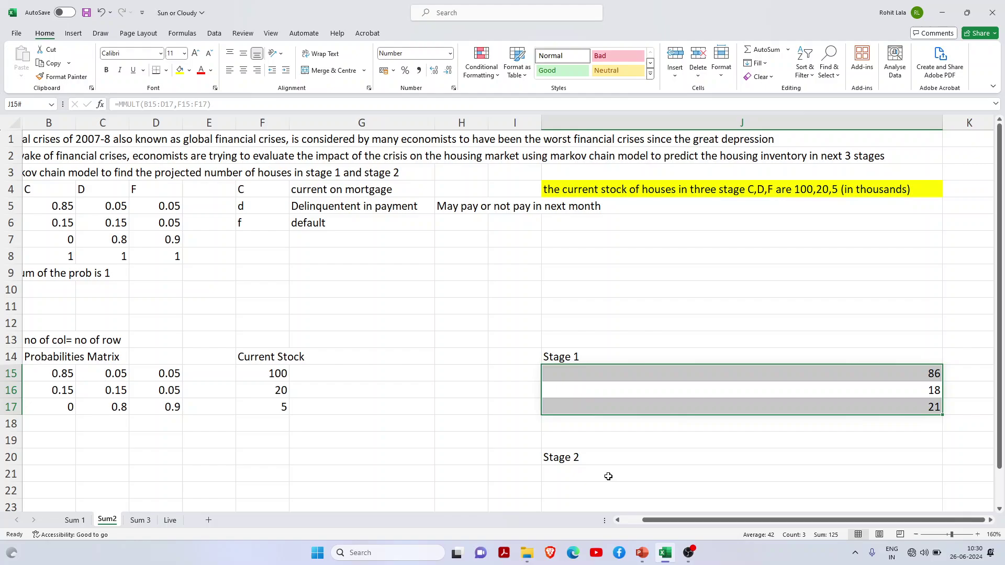
Enter =MMULT(B15:D17,J15:J17) in J21:J23, giving Stage 2 values 75, 17 and 33.
left_click_drag(609, 477, 610, 504)
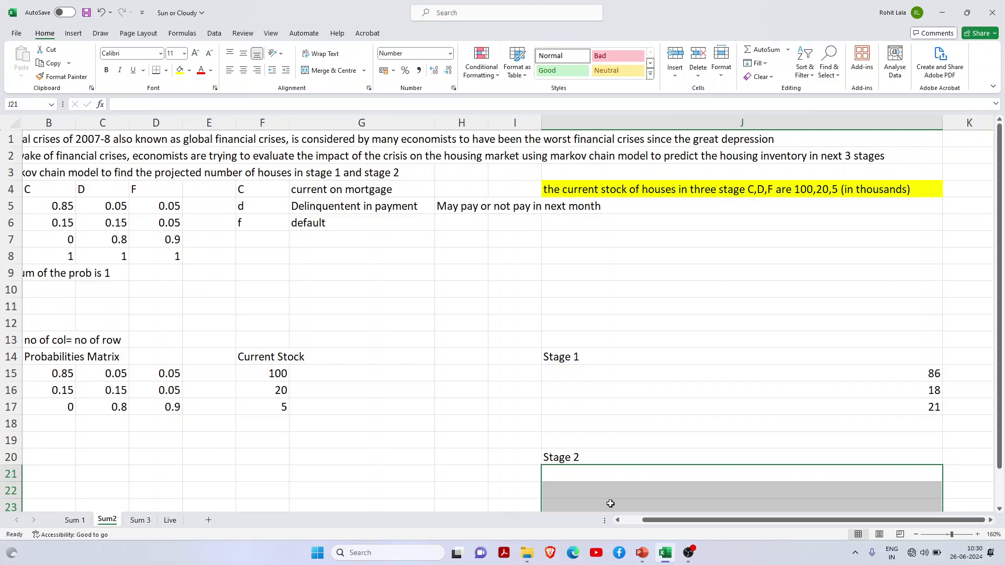
type("=")
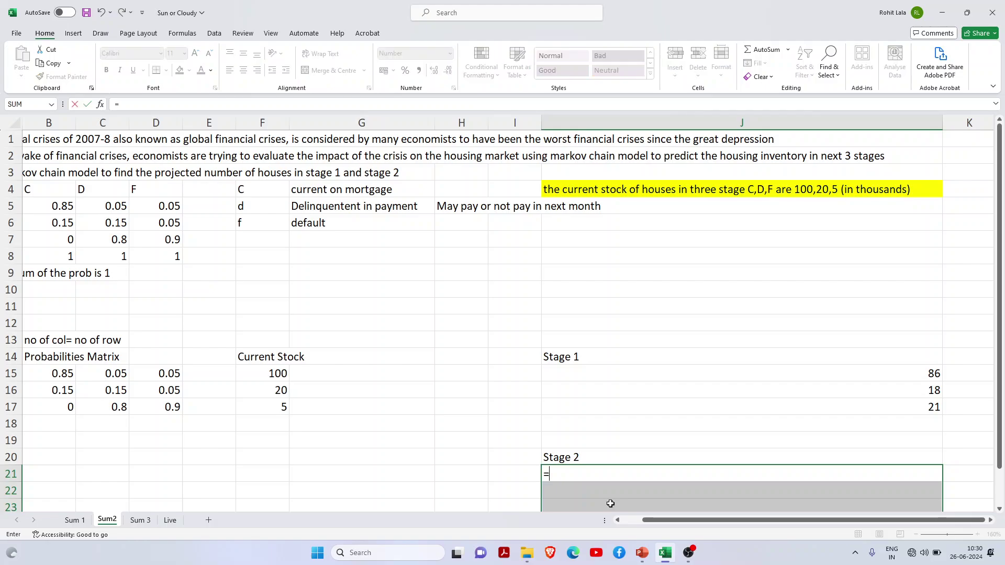
type("mm")
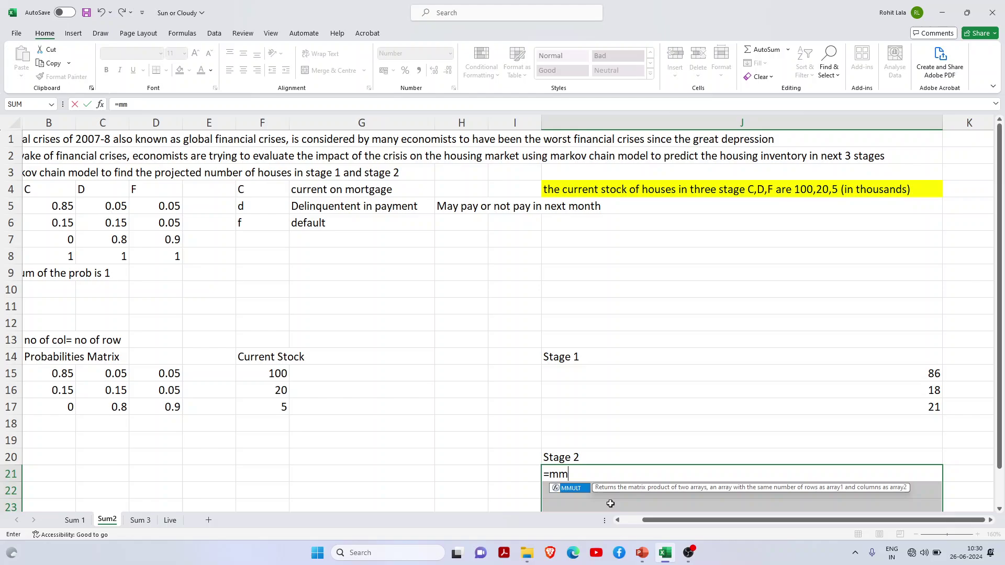
double_click(565, 488)
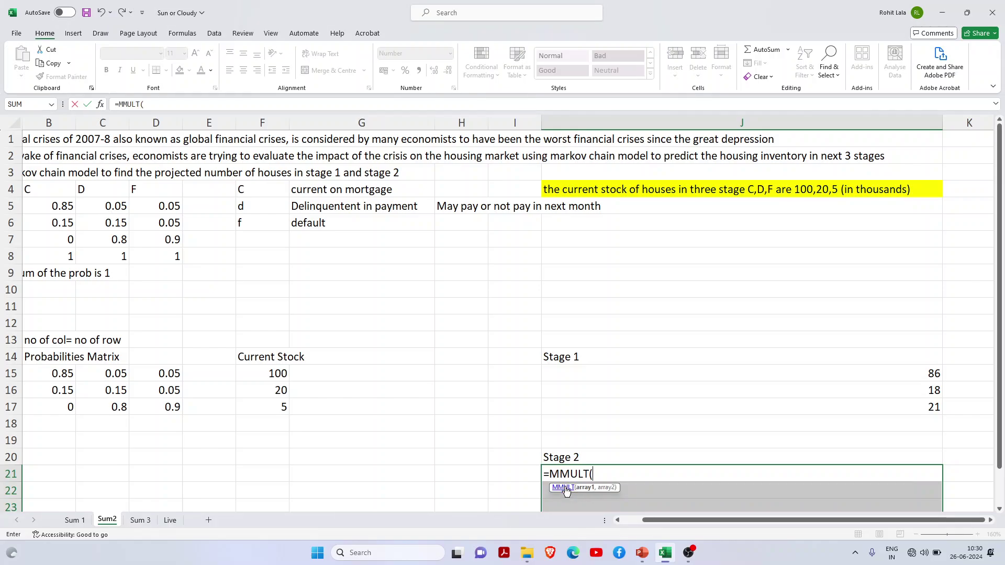
left_click_drag(56, 374, 142, 403)
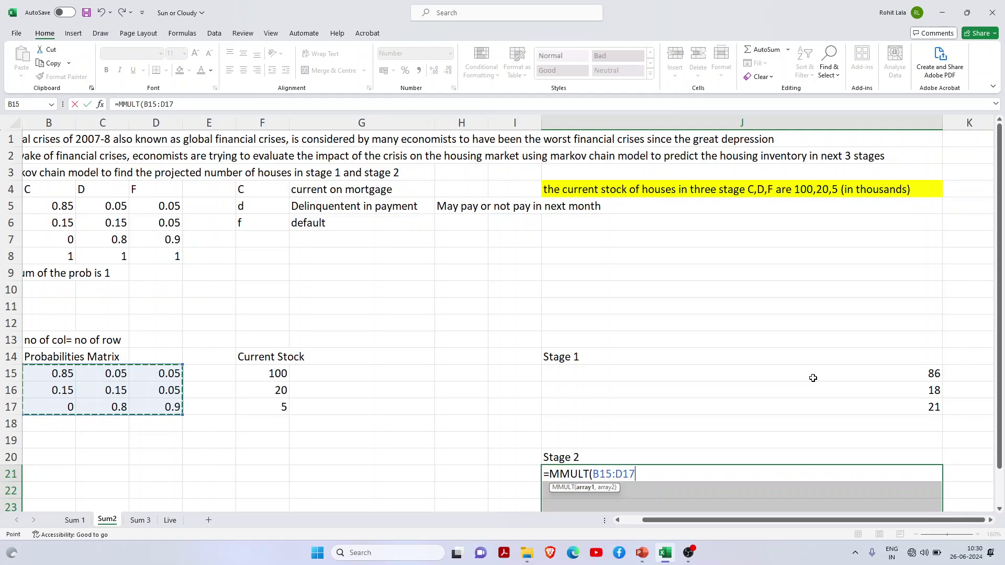
type(",")
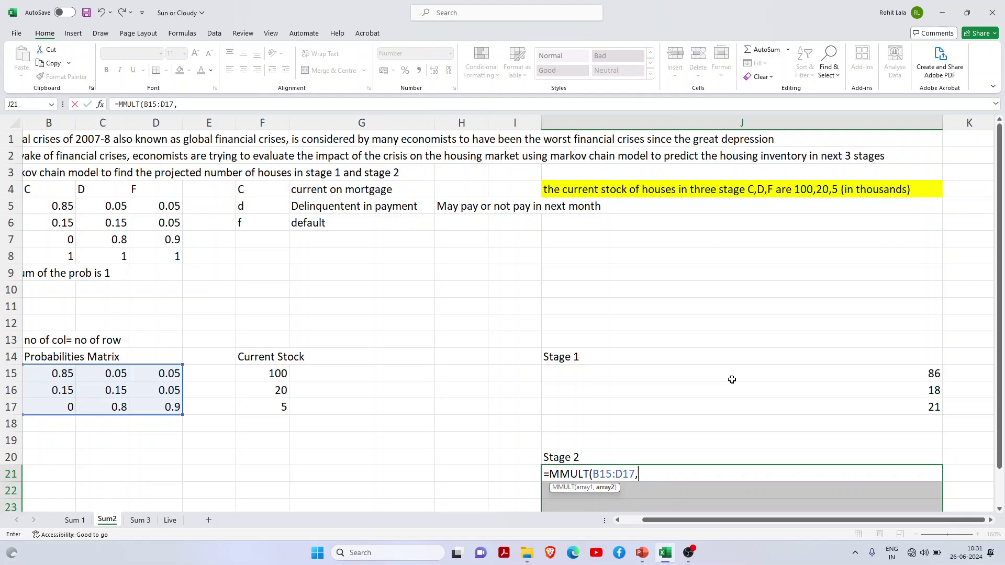
left_click_drag(735, 375, 738, 404)
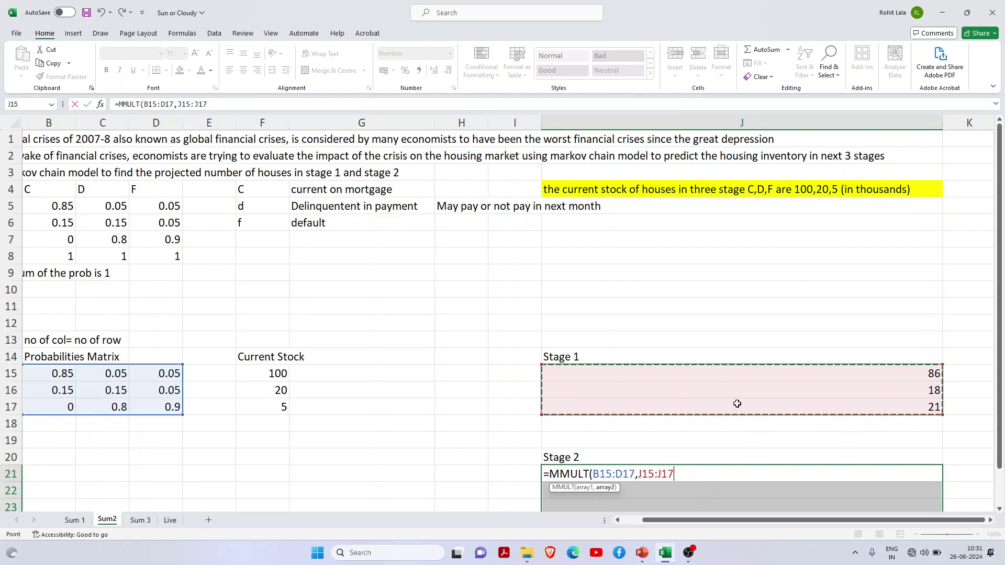
type(")")
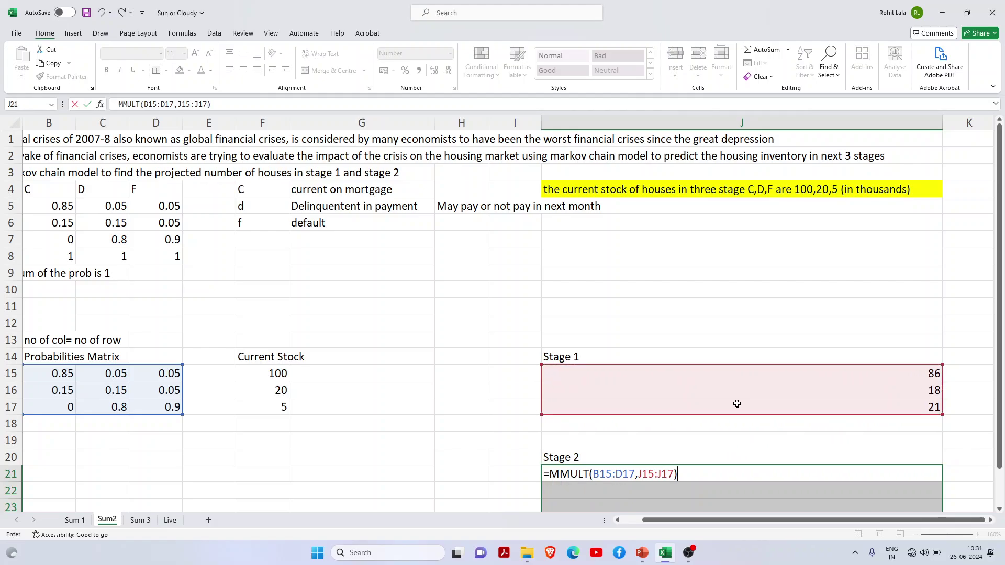
key("Return")
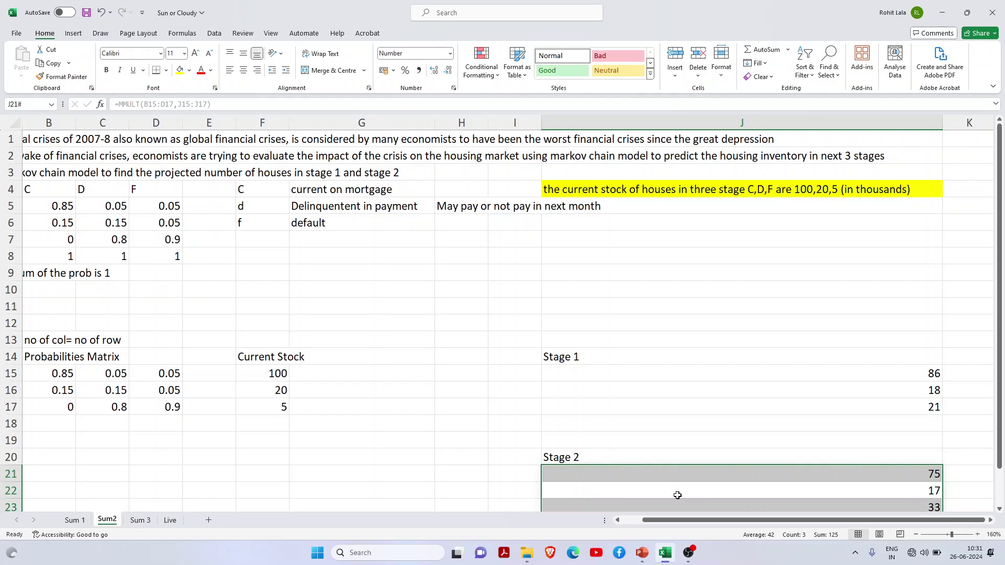
left_click(729, 508)
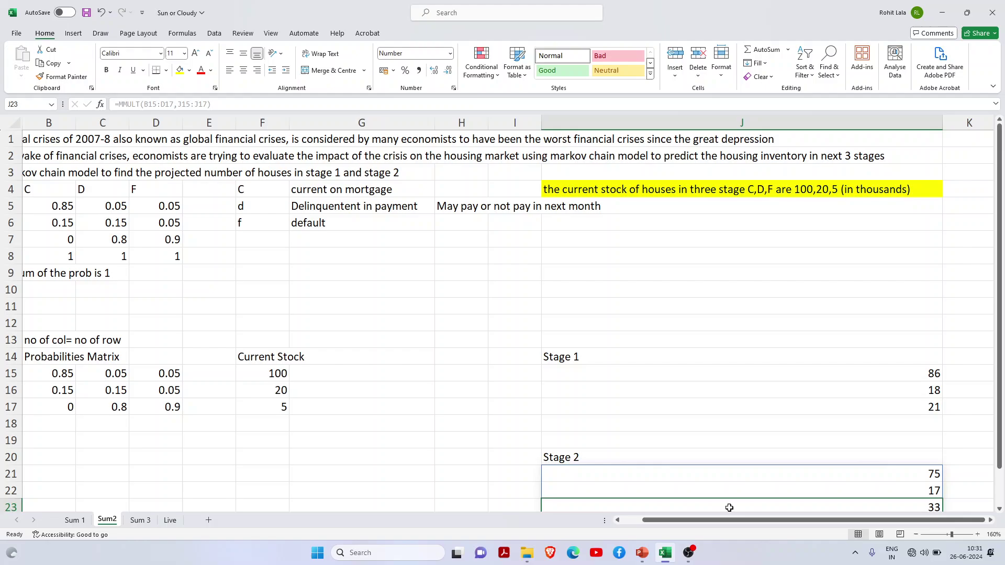
key("Down")
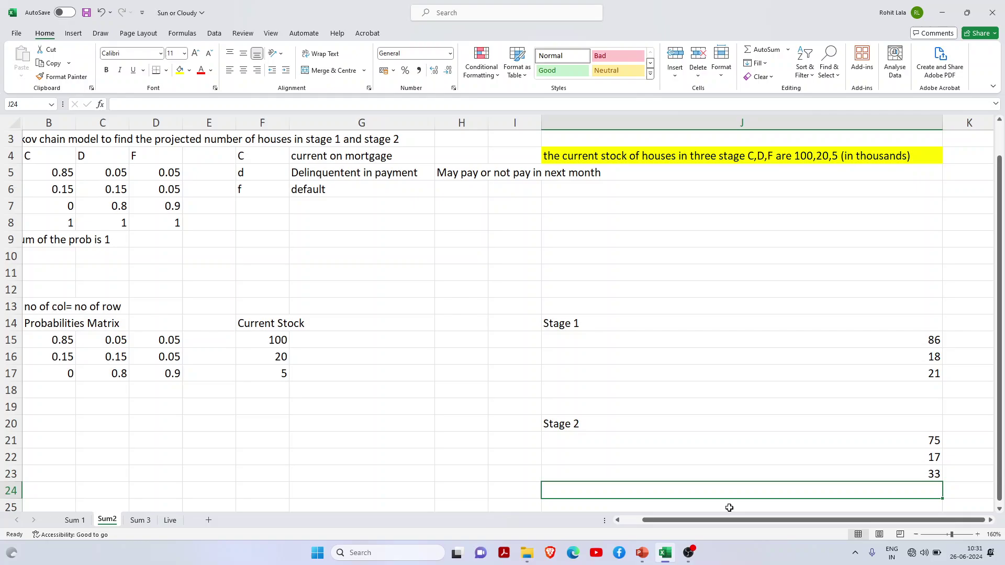
left_click(140, 521)
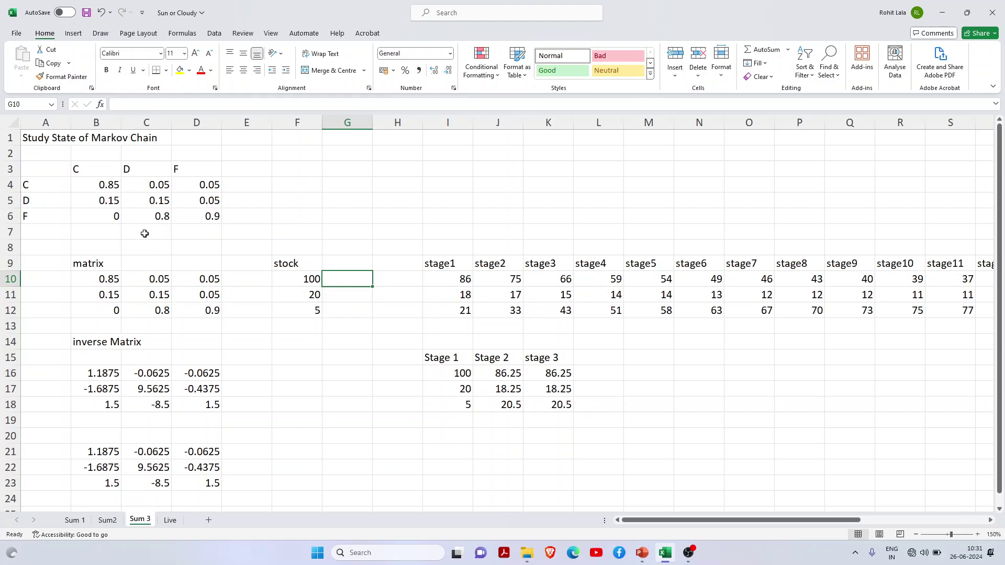
left_click_drag(69, 175, 211, 220)
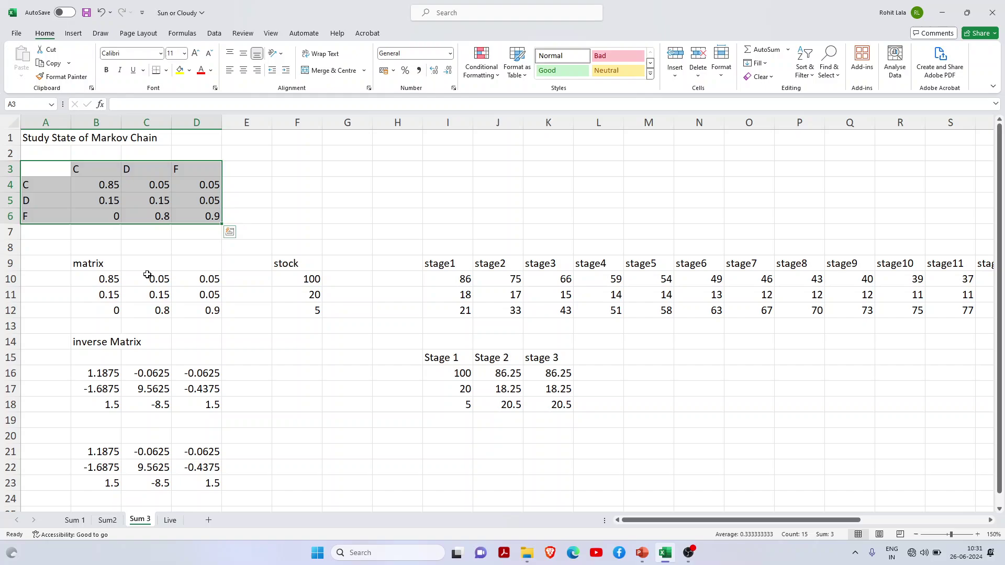
left_click_drag(148, 277, 204, 302)
left_click(402, 290)
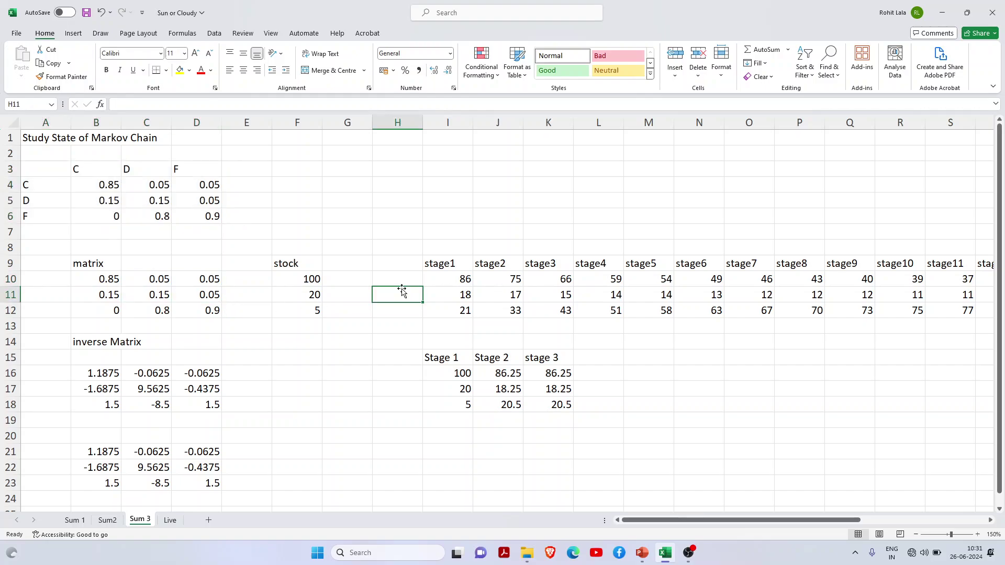
key("Down")
key("Up")
key("Up")
key("Right")
key("Up")
key("Right")
key("Right")
key("Right")
key("Right")
key("Right")
key("Right")
key("Right")
key("Right")
key("Right")
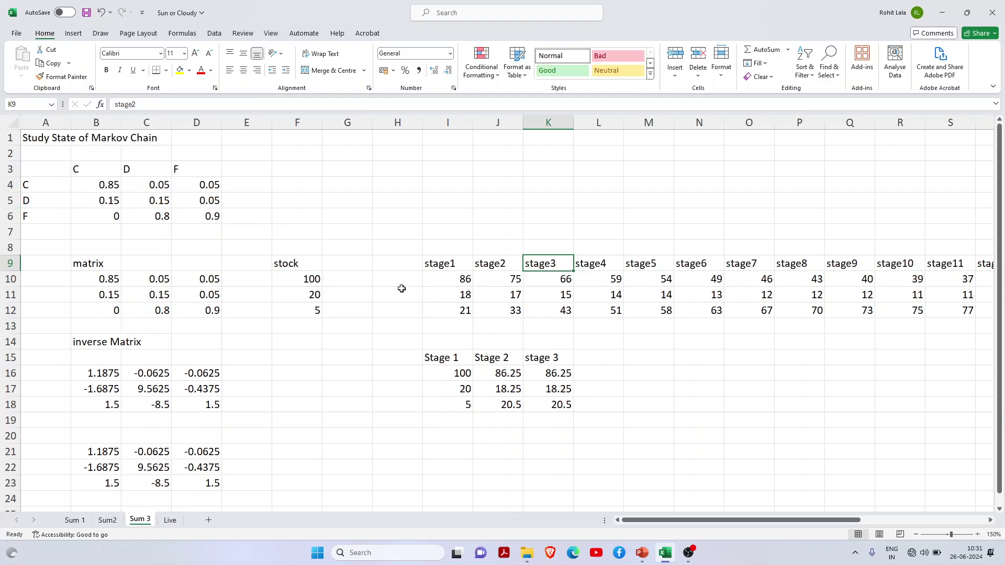
key("Right")
key("Right")
key("Right")
key("Right")
key("Right")
key("Right")
key("Right")
key("Right")
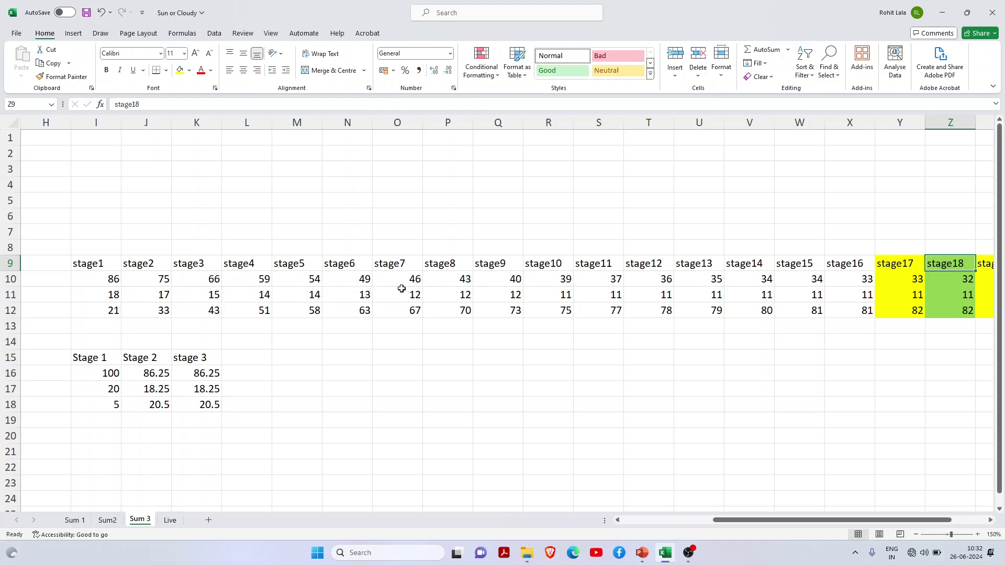
key("Left")
key("Right")
key("Right")
key("Left")
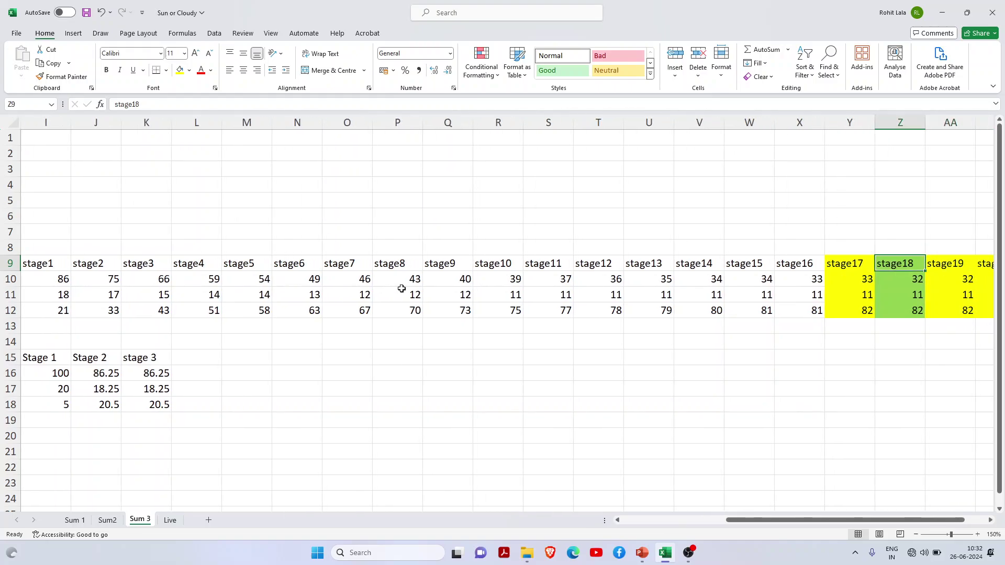
key("Right")
key("Right")
key("Right")
key("Left")
key("Left")
key("Left")
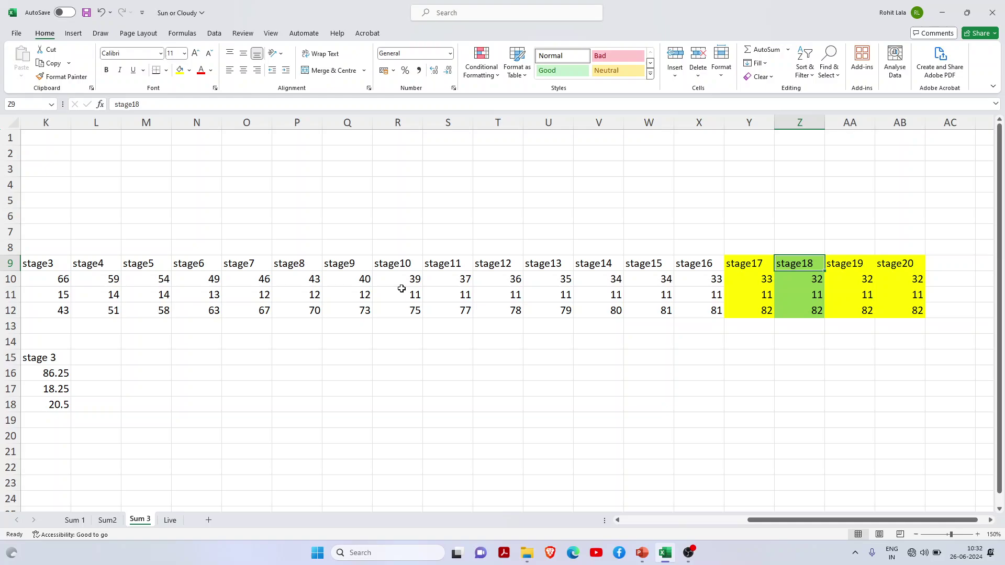
key("Right")
key("Right")
key("Down")
key("Left")
key("Left")
key("Left")
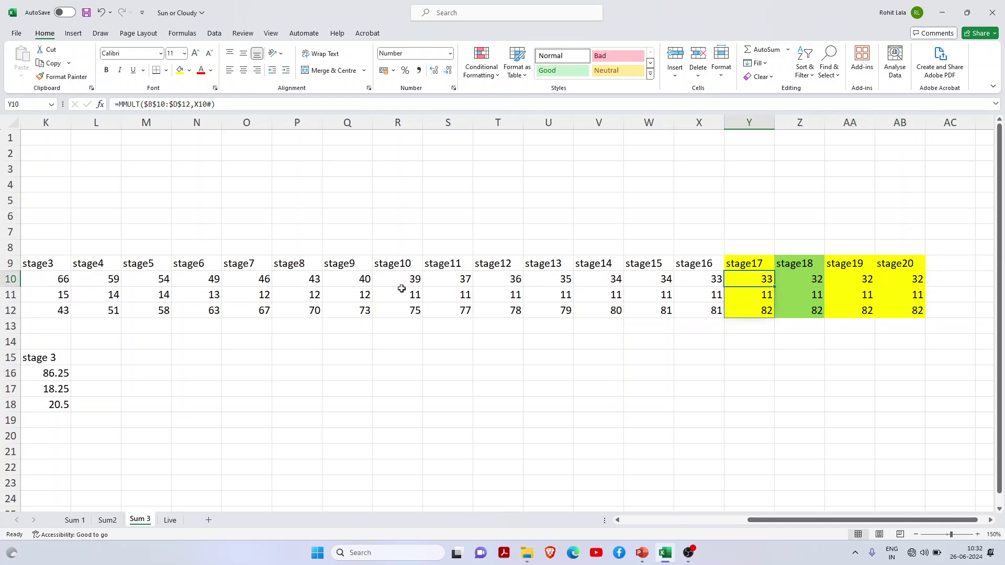
key("Right")
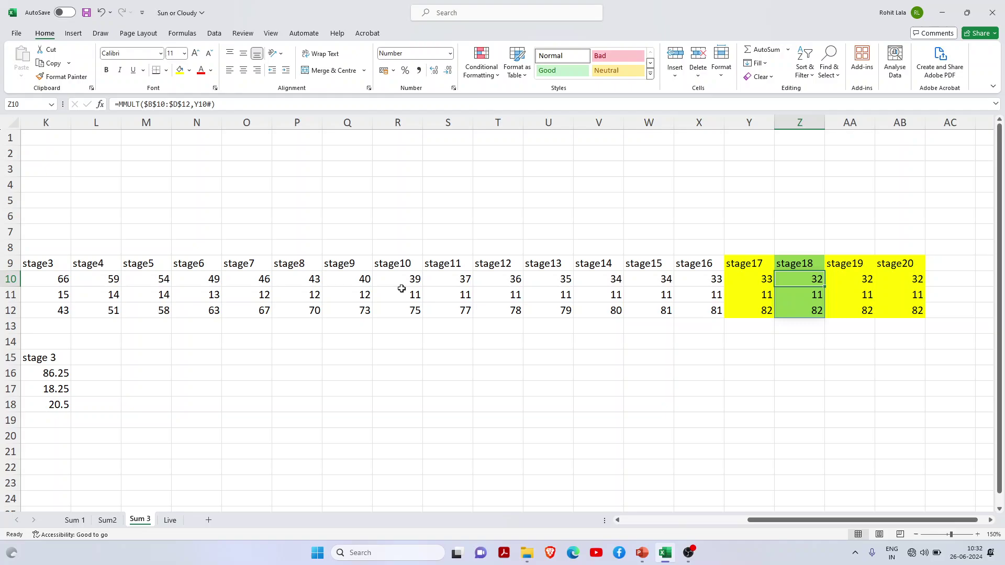
key("Right")
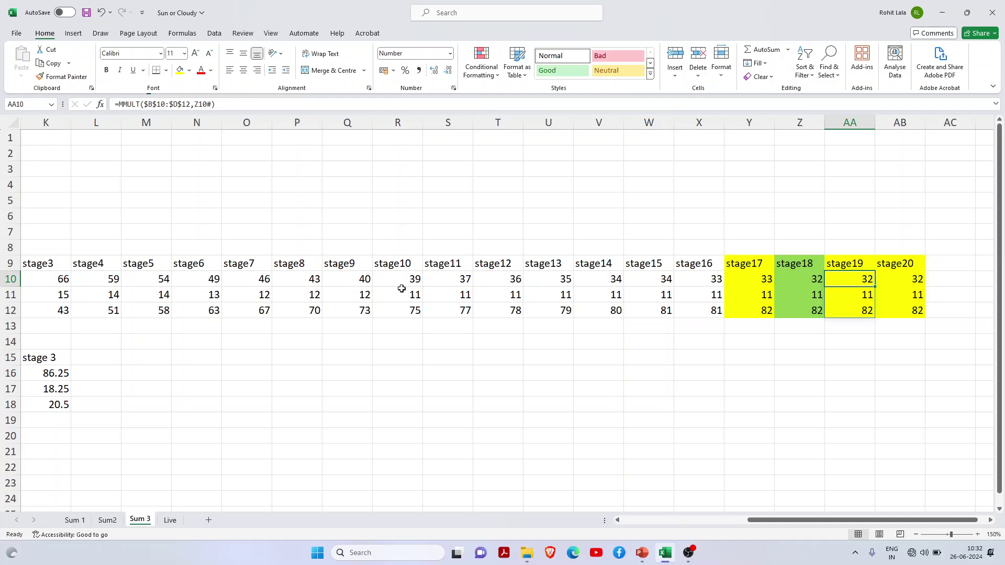
key("Left")
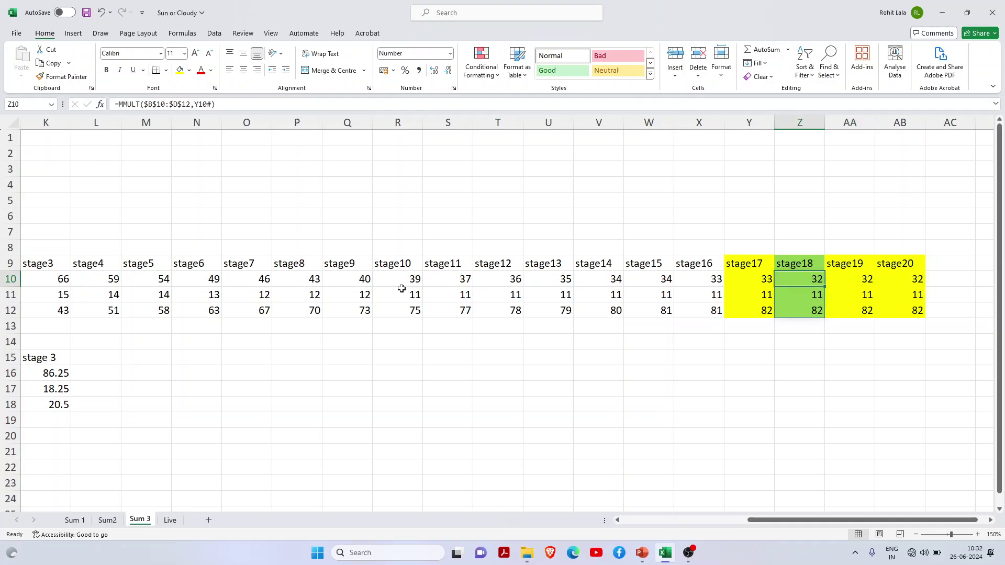
key("Right")
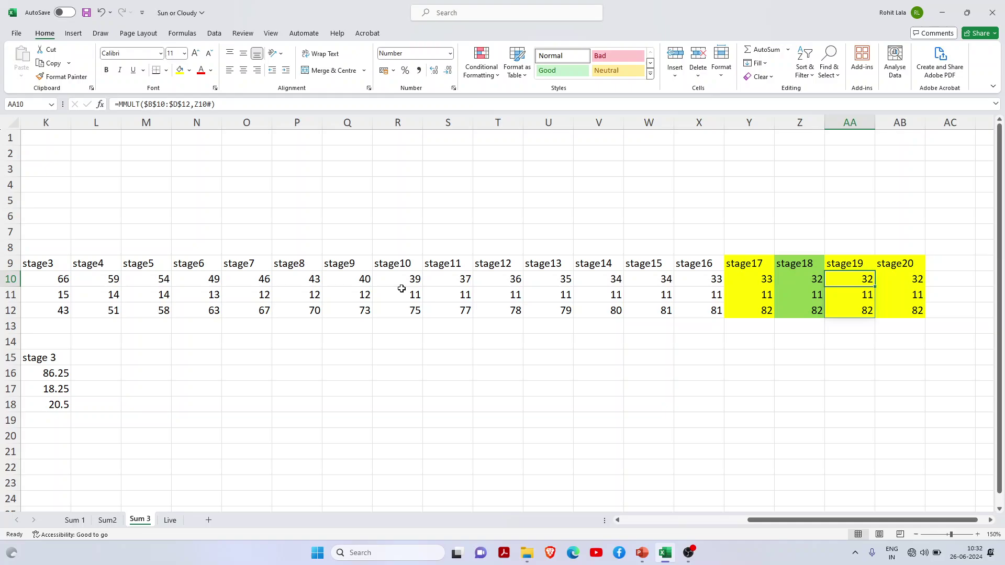
key("Left")
key("Right")
key("Left")
key("Right")
key("Left")
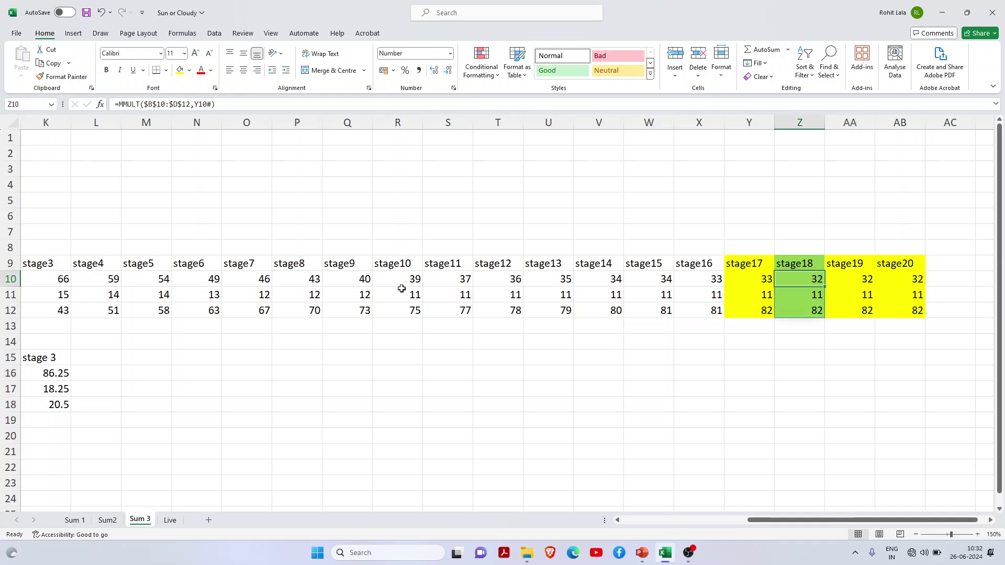
key("Left")
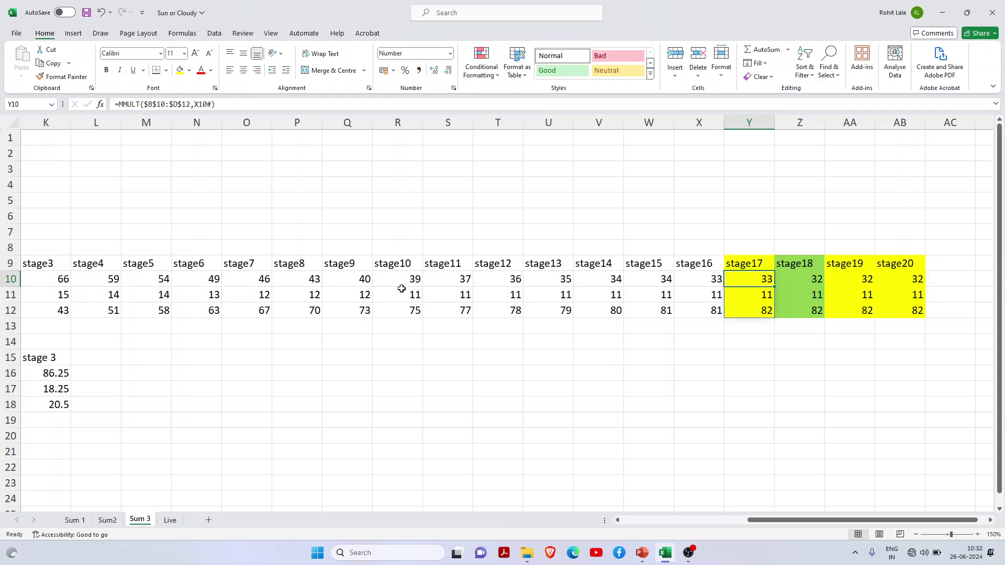
key("Left")
key("Left")
key("Left")
key("Left")
key("Left")
key("Left")
key("Left")
key("Left")
key("Left")
key("Left")
key("Left")
key("Left")
key("Left")
key("Left")
key("Left")
key("Left")
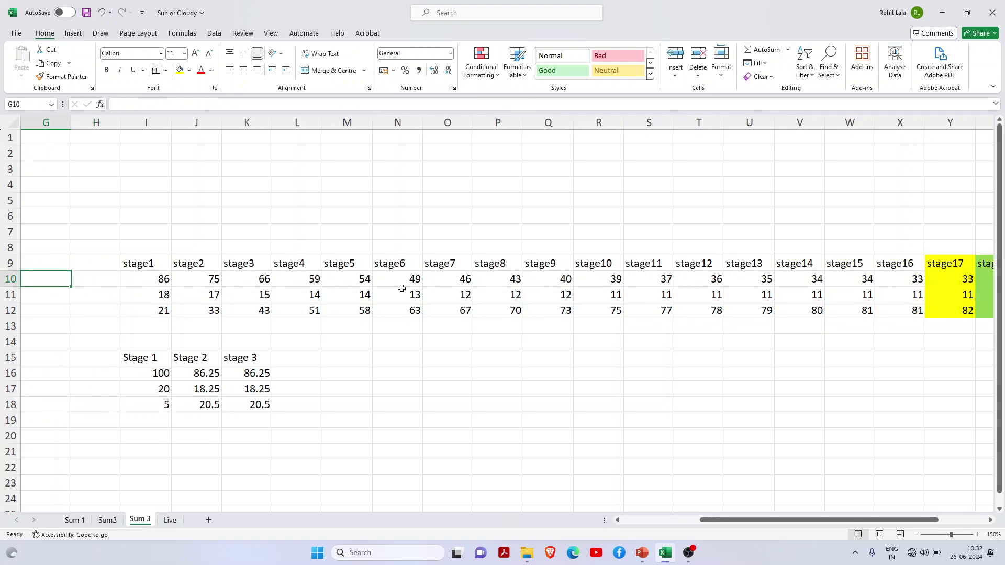
key("Right")
key("Right")
key("Right")
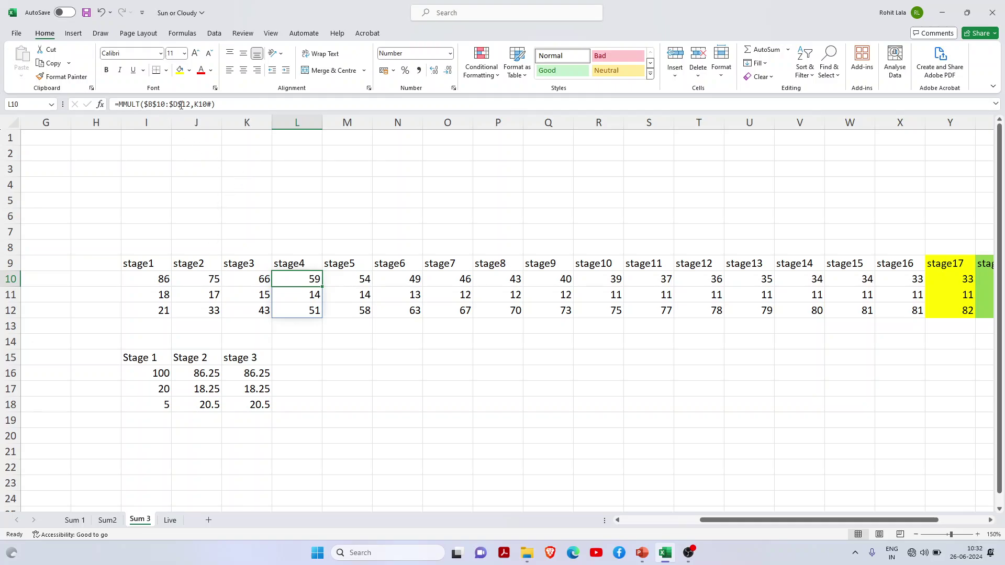
double_click(298, 279)
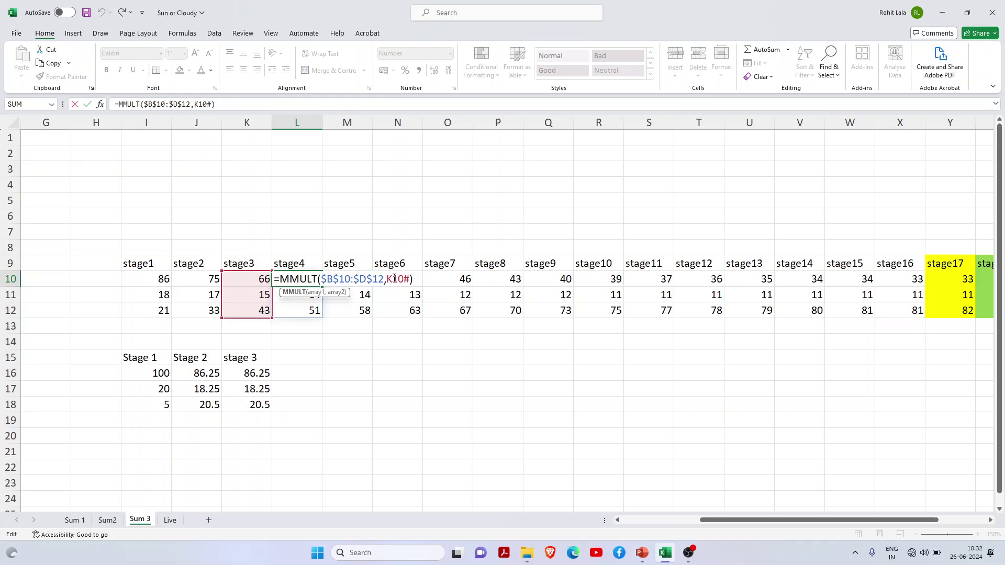
key("Escape")
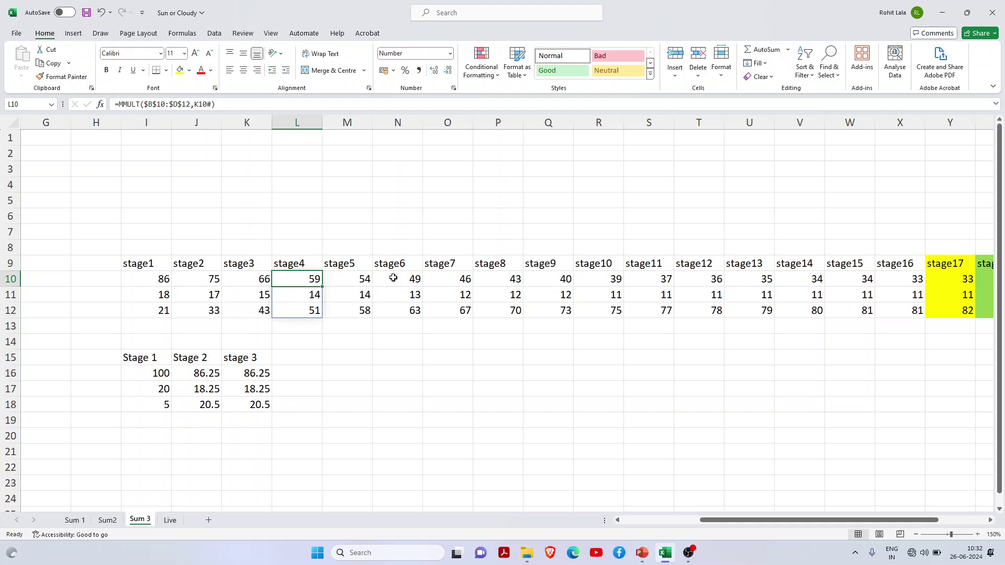
key("Left")
key("Left")
key("Left")
key("Left")
key("Left")
key("Left")
key("Left")
key("Left")
key("Left")
key("Left")
key("Left")
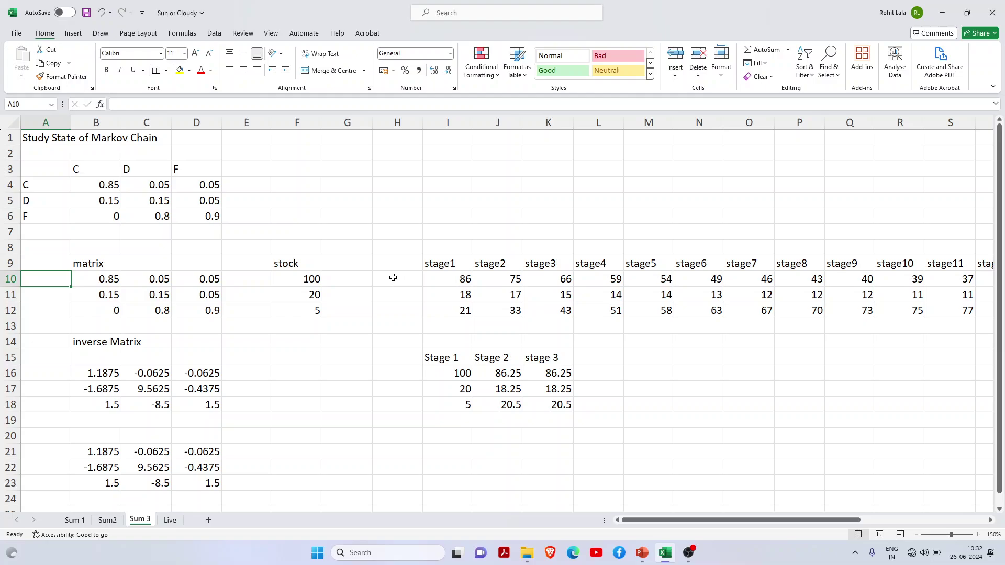
Clear the Stage 1 to stage 3 results in I16:K18.
key("Down")
key("Down")
key("Down")
key("Down")
key("Down")
key("Right")
key("Right")
key("Right")
key("Right")
key("Right")
key("Right")
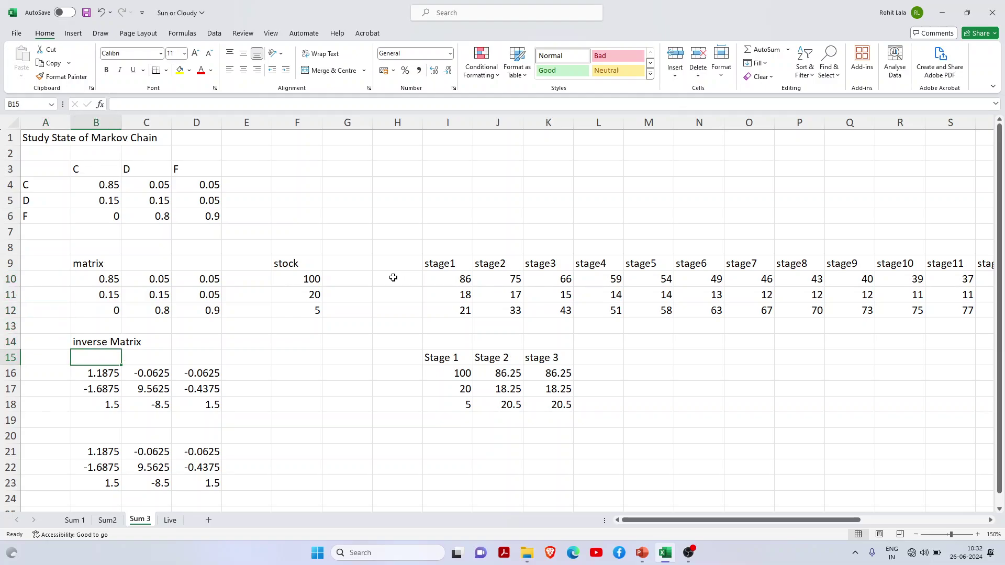
key("Left")
key("Up")
key("Up")
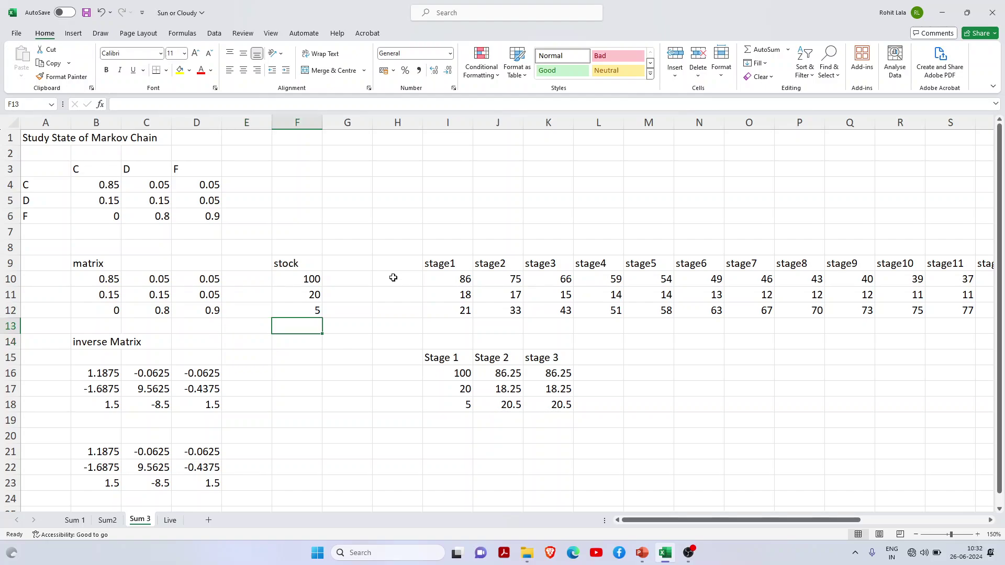
key("Right")
key("Right")
key("Up")
key("Right")
key("shift+Up")
key("shift+Up")
key("Down")
key("Down")
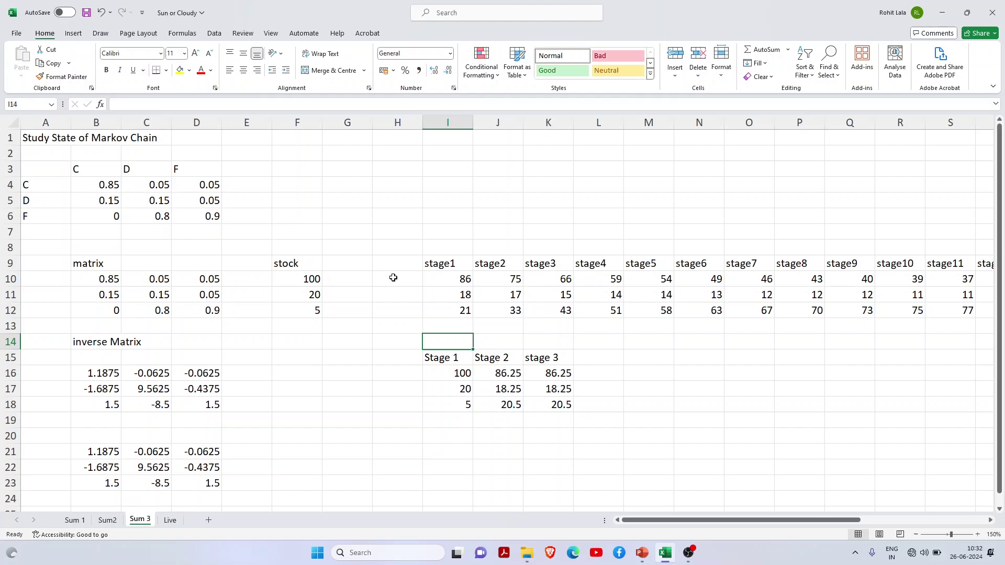
key("Down")
key("Down")
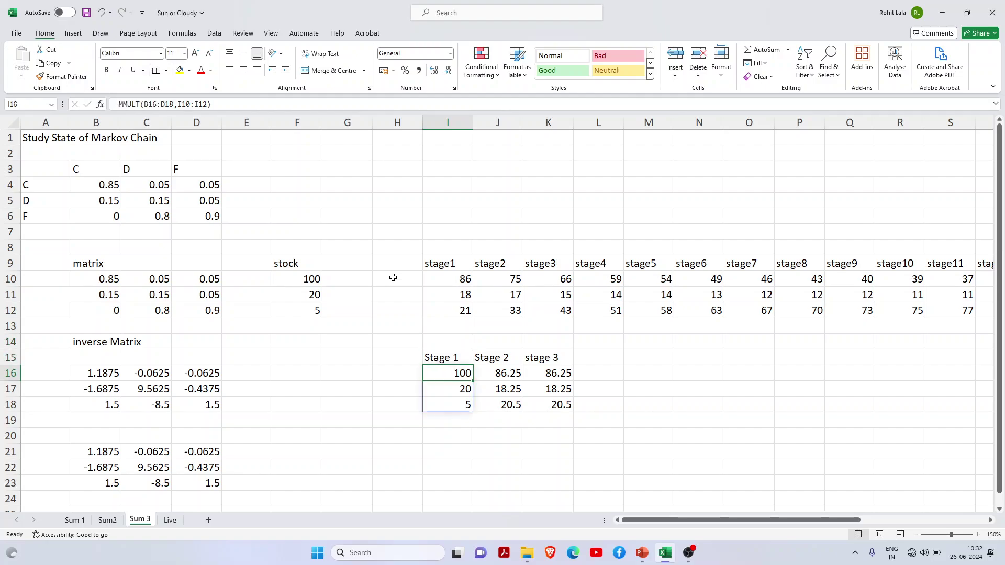
key("shift+Right")
key("shift+Right")
key("shift+Down")
key("shift+Down")
key("Delete")
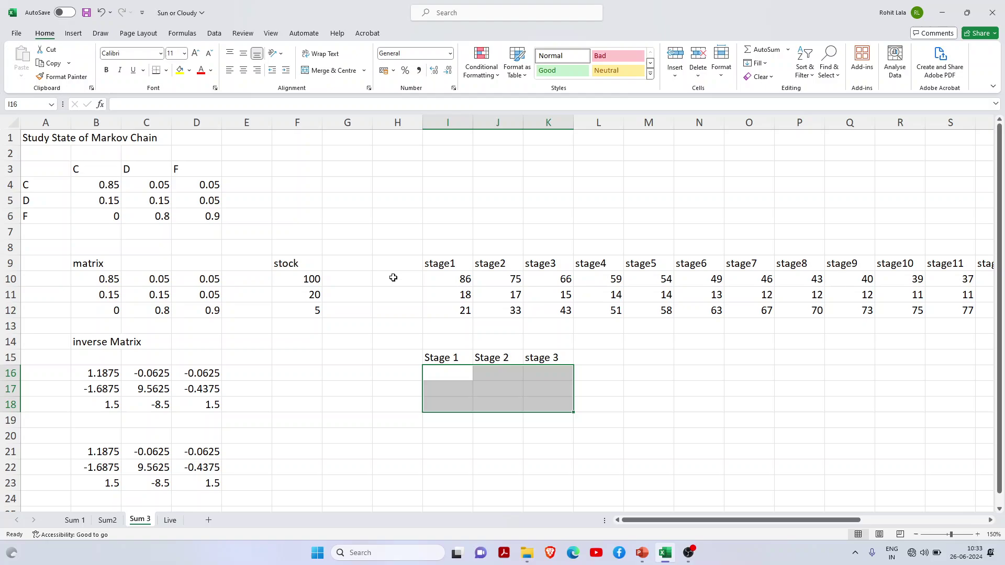
Clear both inverse-matrix blocks, B16:D18 and B21:D23.
key("Left")
key("Left")
key("Left")
key("Left")
key("Left")
key("Left")
key("Left")
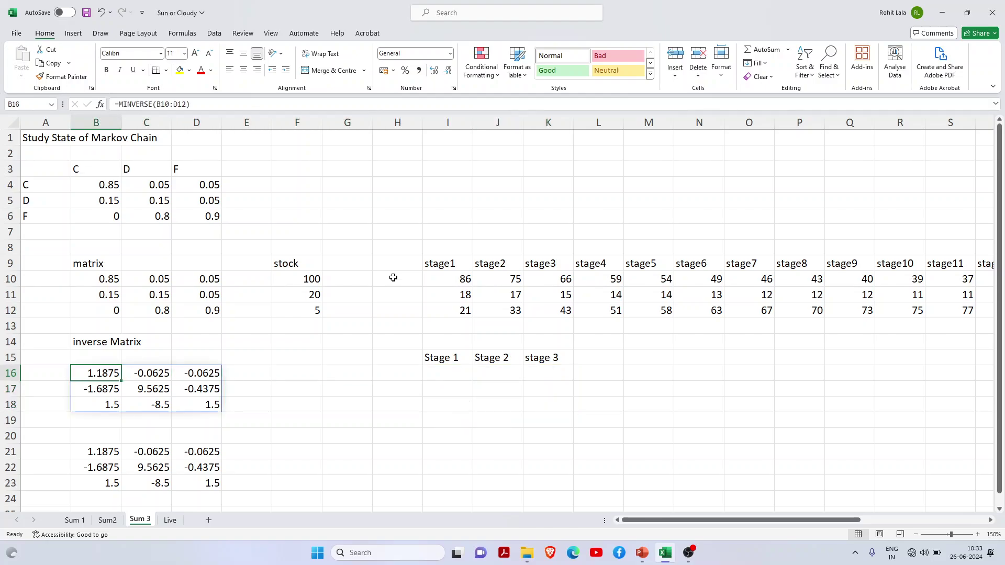
key("shift+Down")
key("shift+Down")
key("shift+Right")
key("shift+Right")
key("shift+Right")
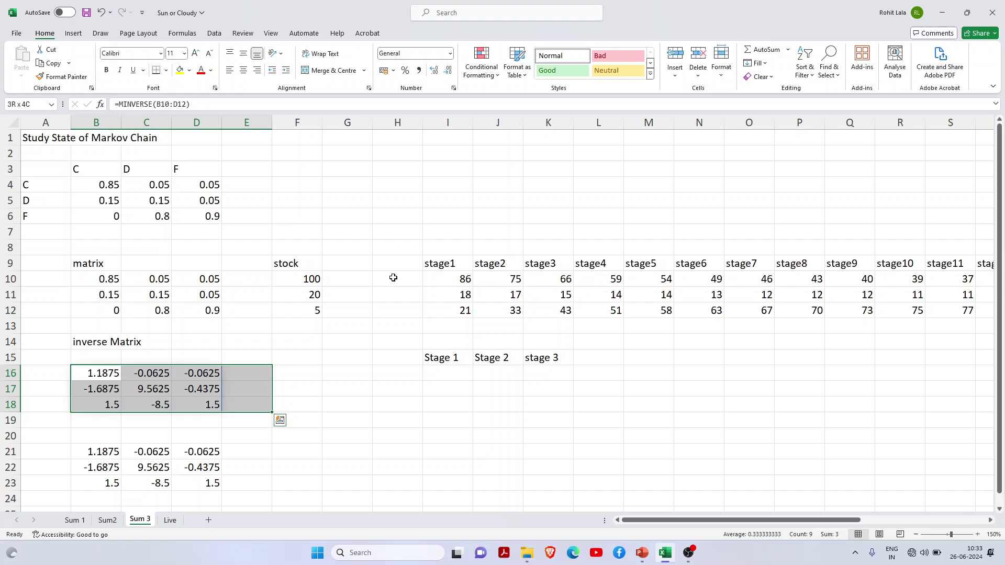
key("shift+Left")
key("Delete")
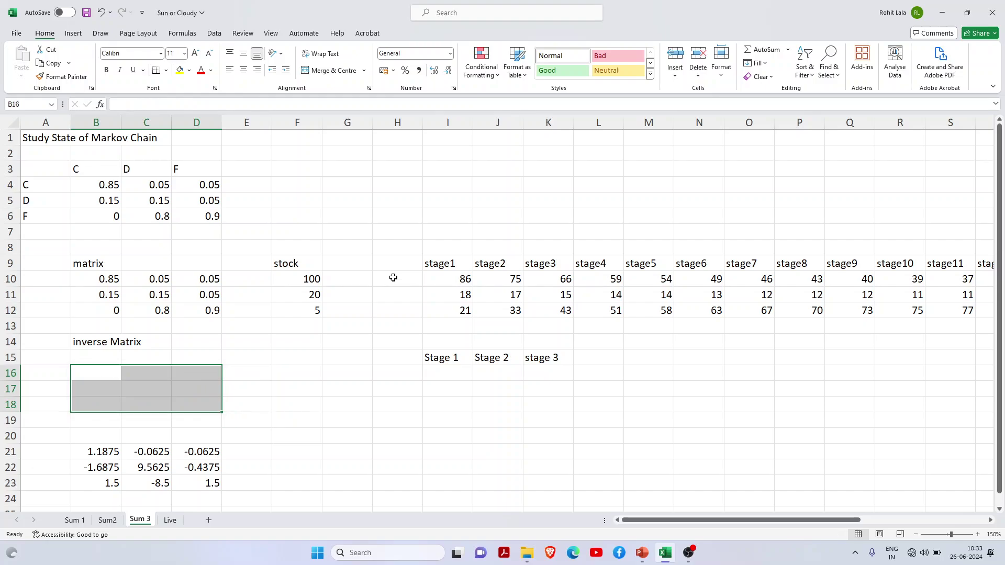
key("Down")
key("Down")
key("Down")
key("Down")
key("Down")
key("shift+Right")
key("shift+Right")
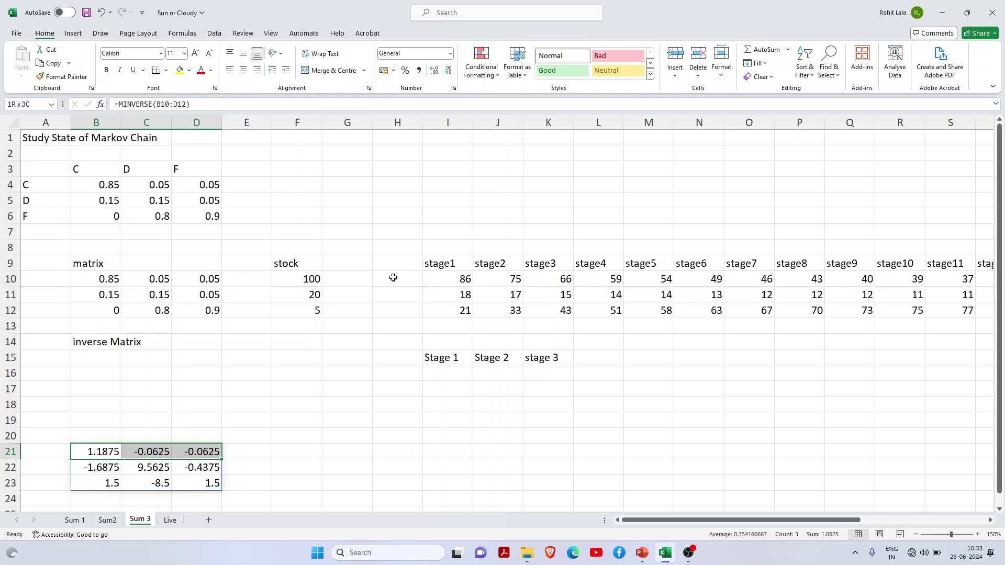
key("shift+Down")
key("shift+Down")
key("Delete")
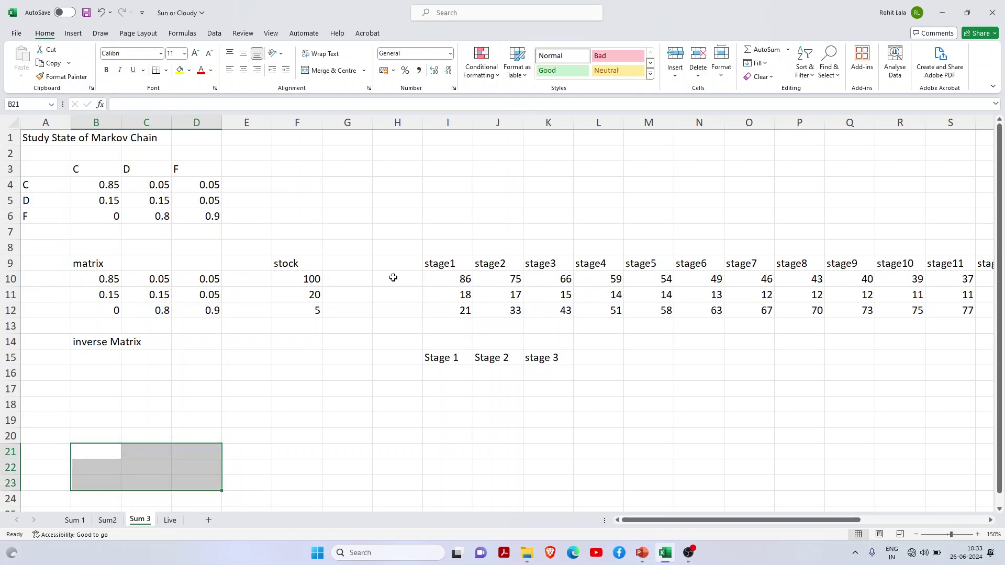
key("Up")
key("Up")
key("Up")
key("Up")
key("Up")
key("Up")
key("Down")
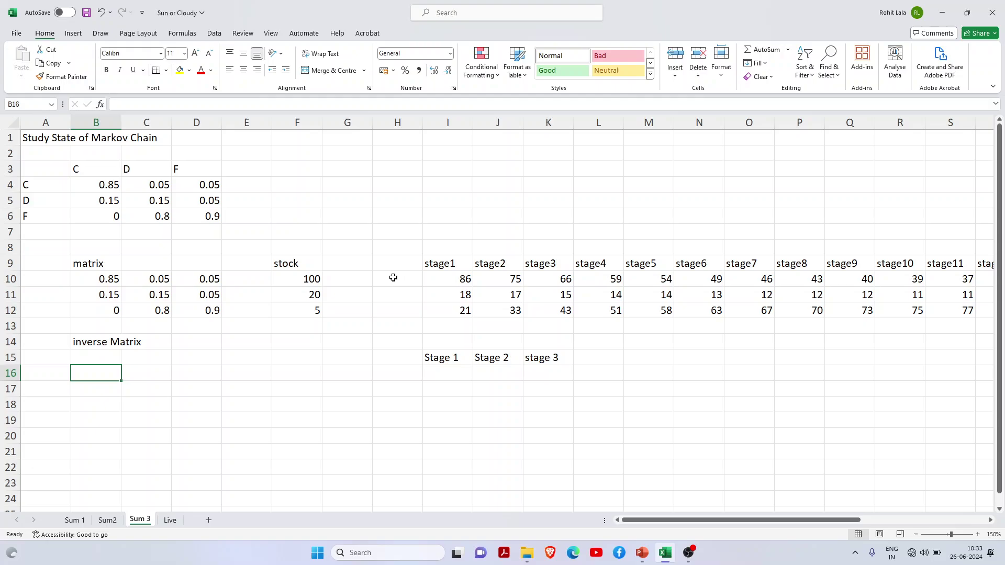
left_click_drag(446, 279, 449, 311)
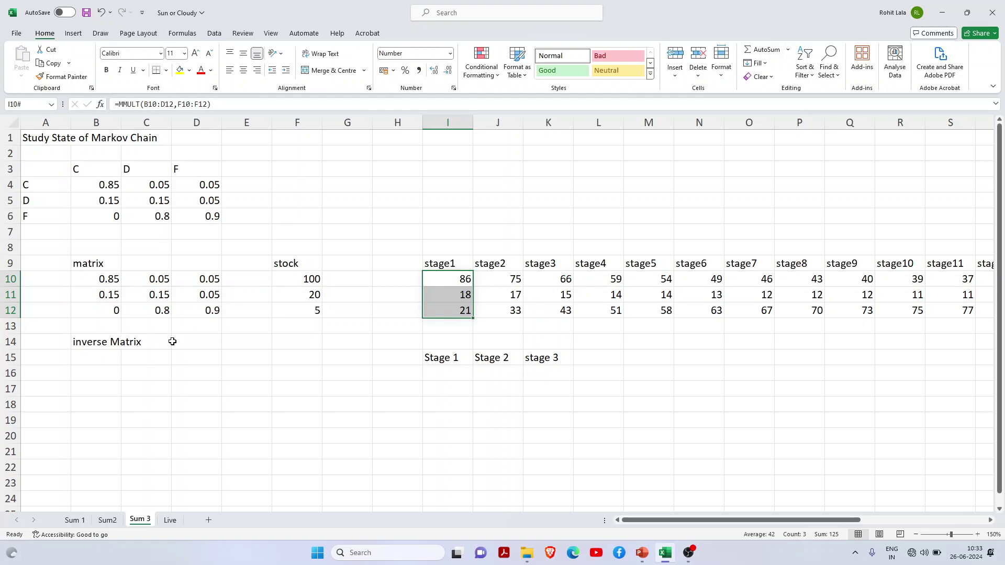
Enter =MINVERSE(B10:D12) in B15, spilling the inverse into B15:D17 starting 1.1875, -0.0625, -0.0625.
left_click(100, 359)
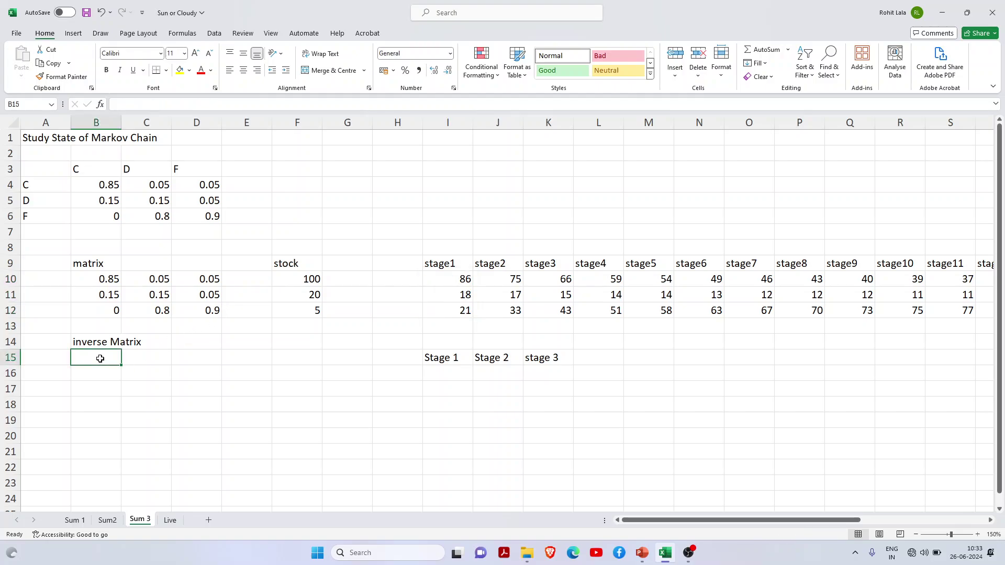
type("=")
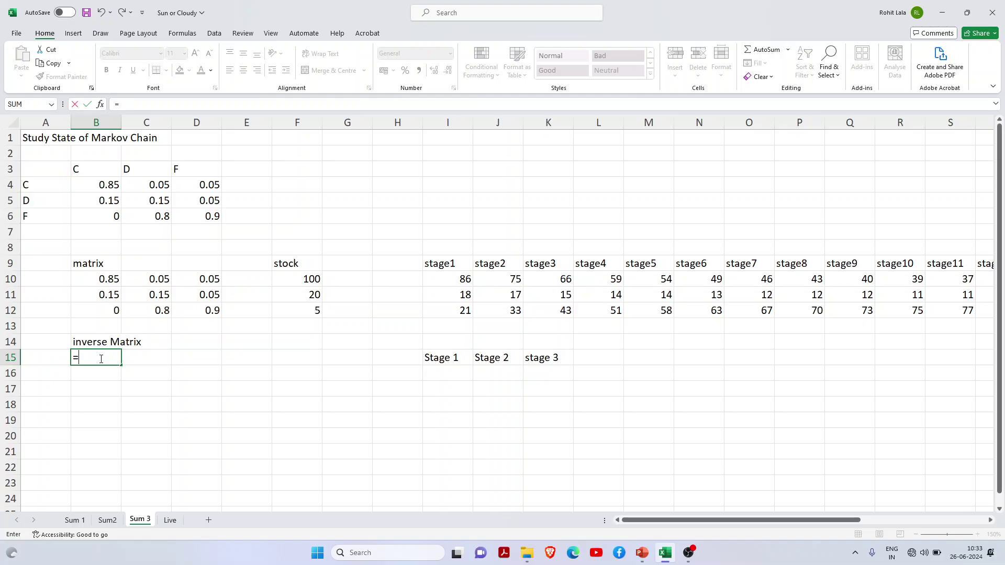
type("inv")
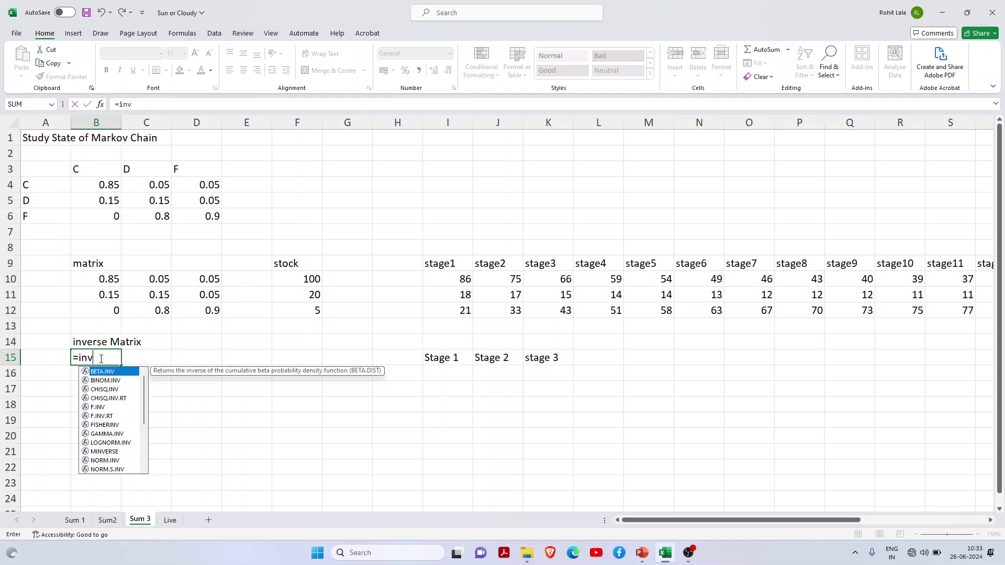
key("BackSpace")
key("BackSpace")
key("BackSpace")
type("m")
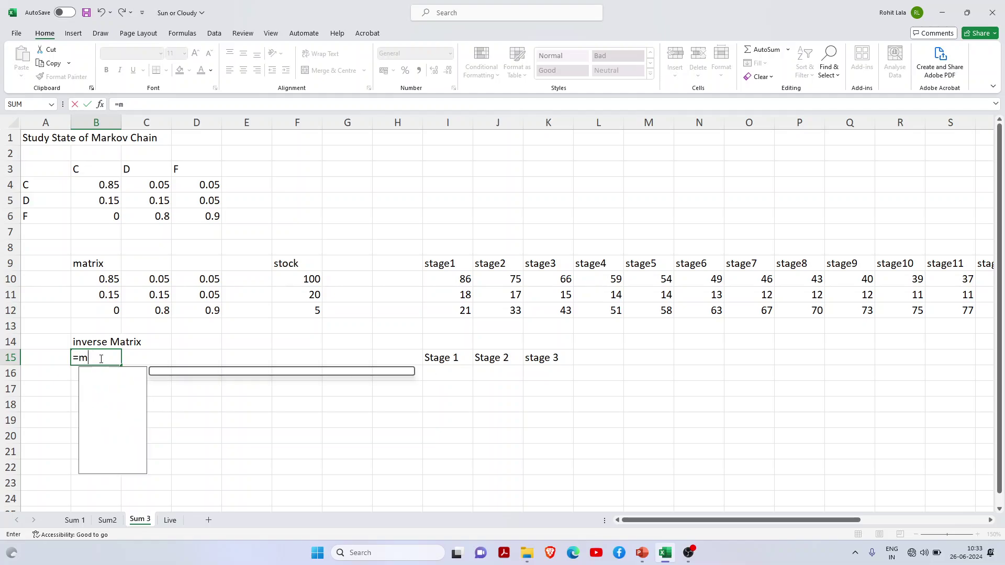
type("inv")
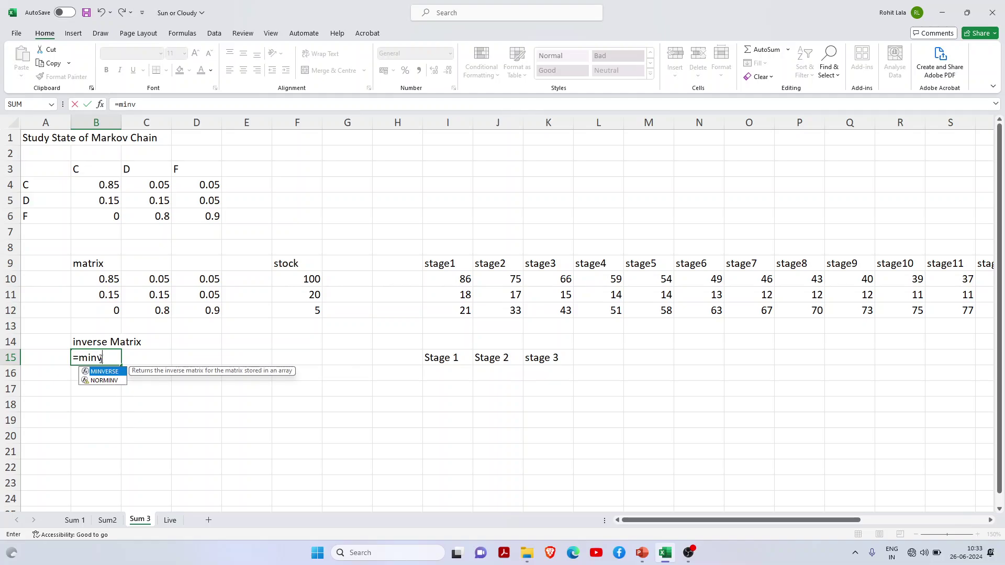
double_click(100, 373)
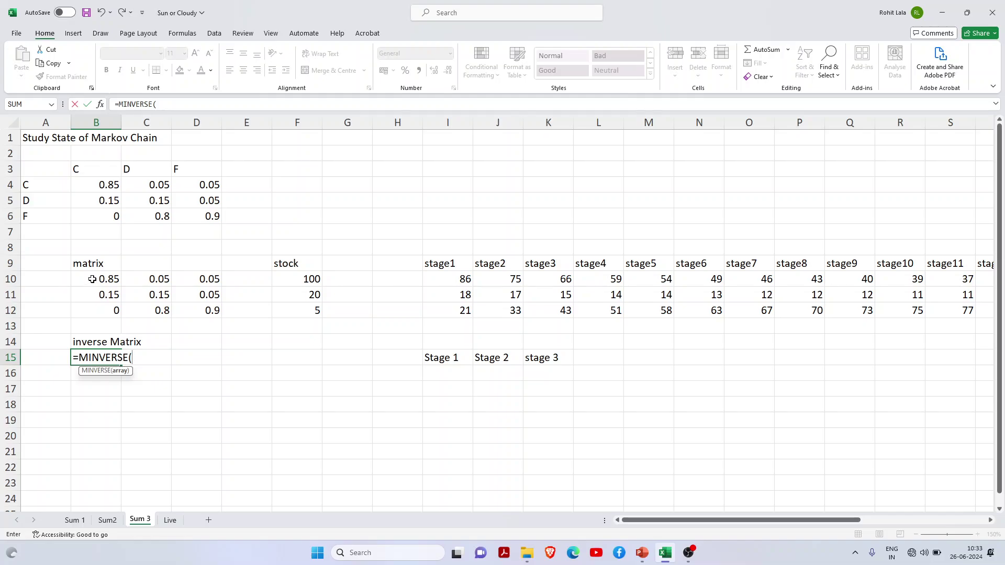
left_click_drag(94, 283, 199, 315)
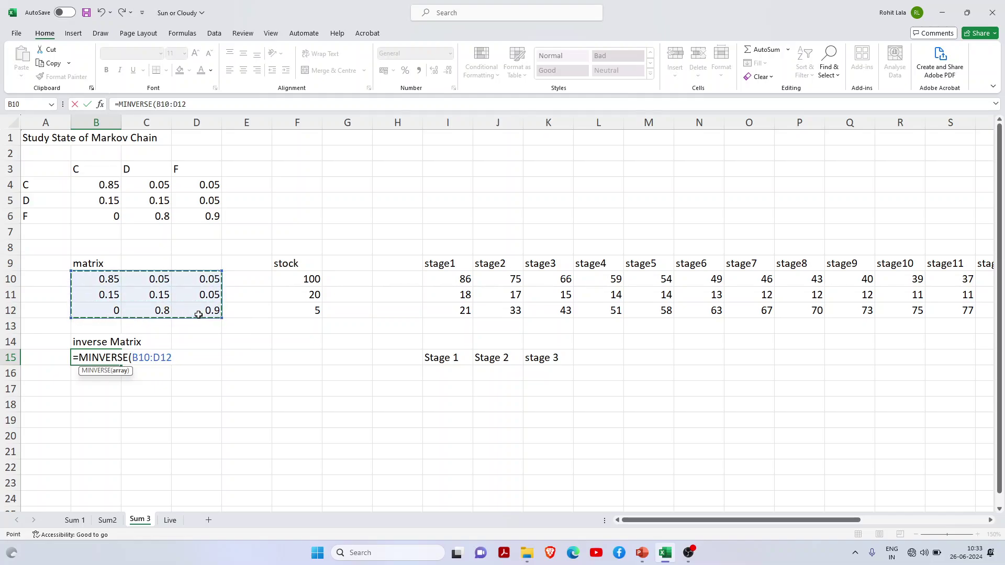
type(")")
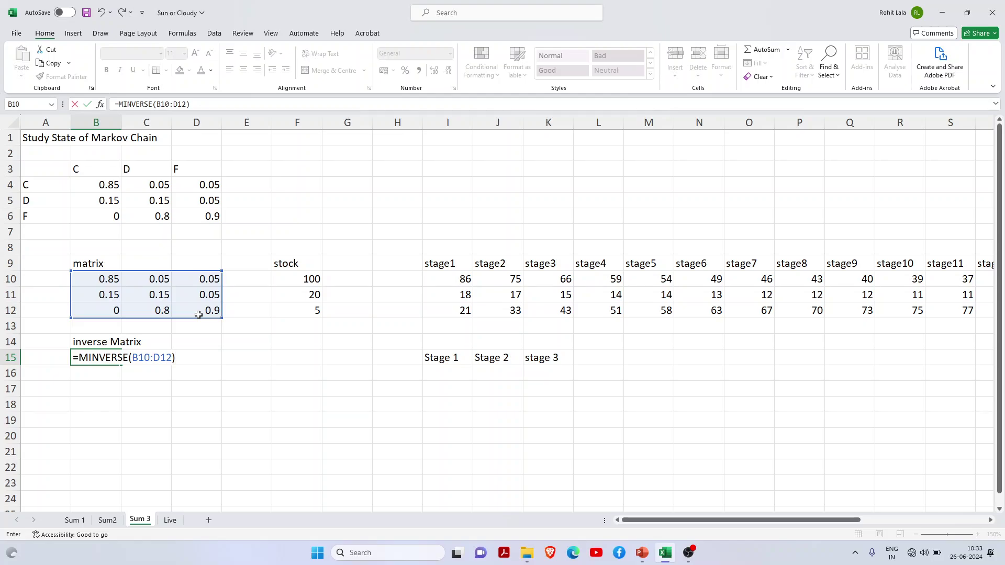
key("Return")
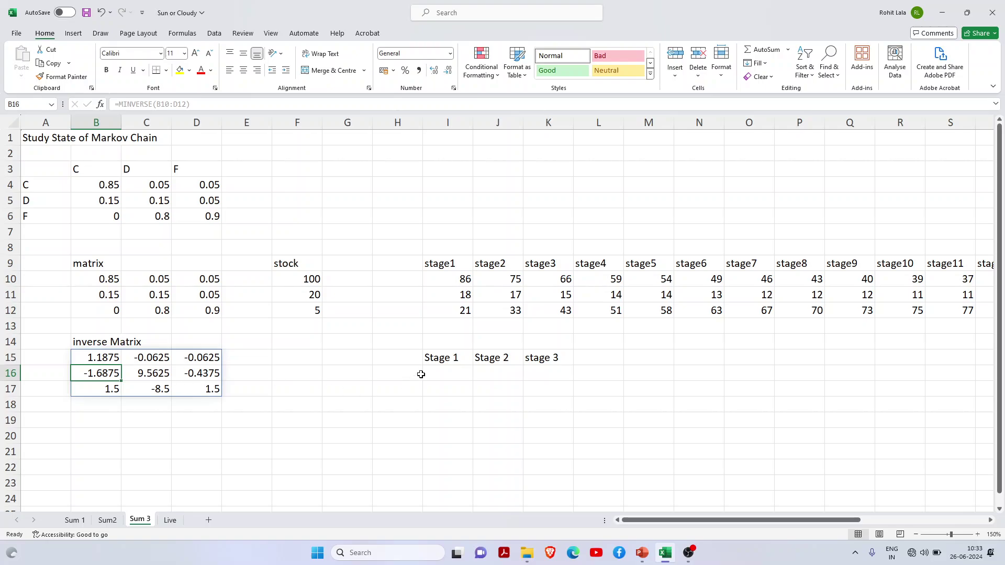
Type the heading Stock into cell F14.
left_click(434, 349)
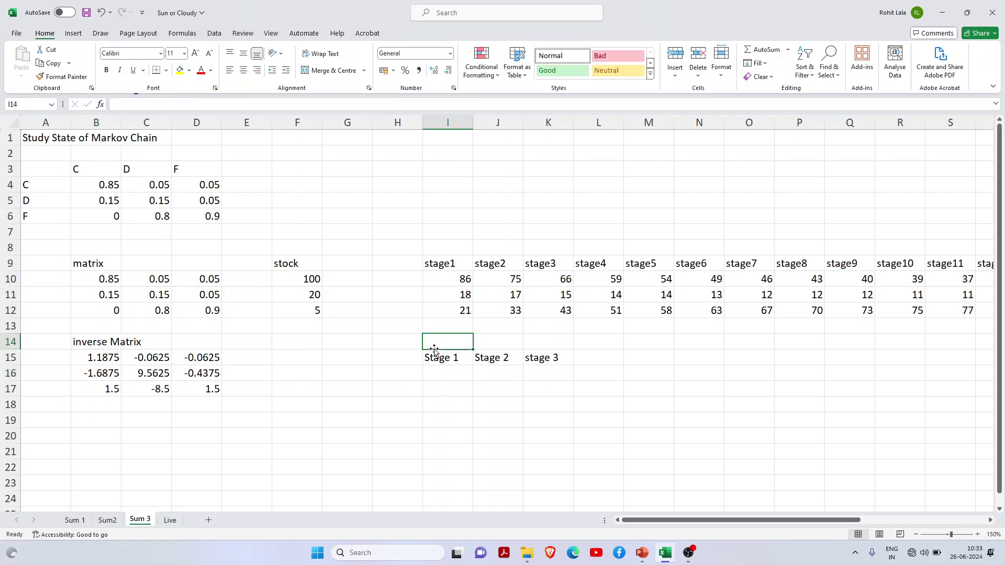
left_click(440, 377)
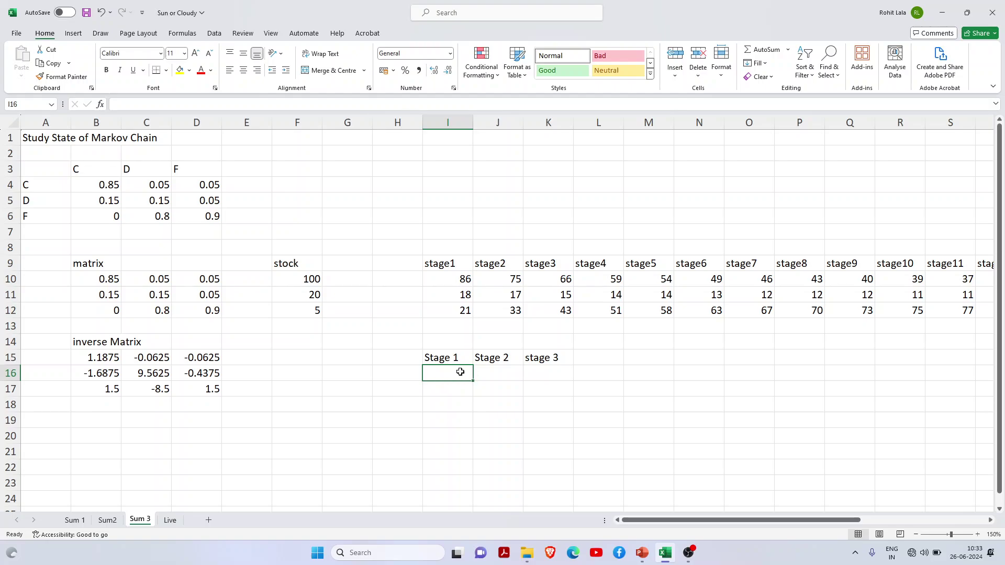
left_click_drag(300, 368, 302, 359)
left_click(303, 359)
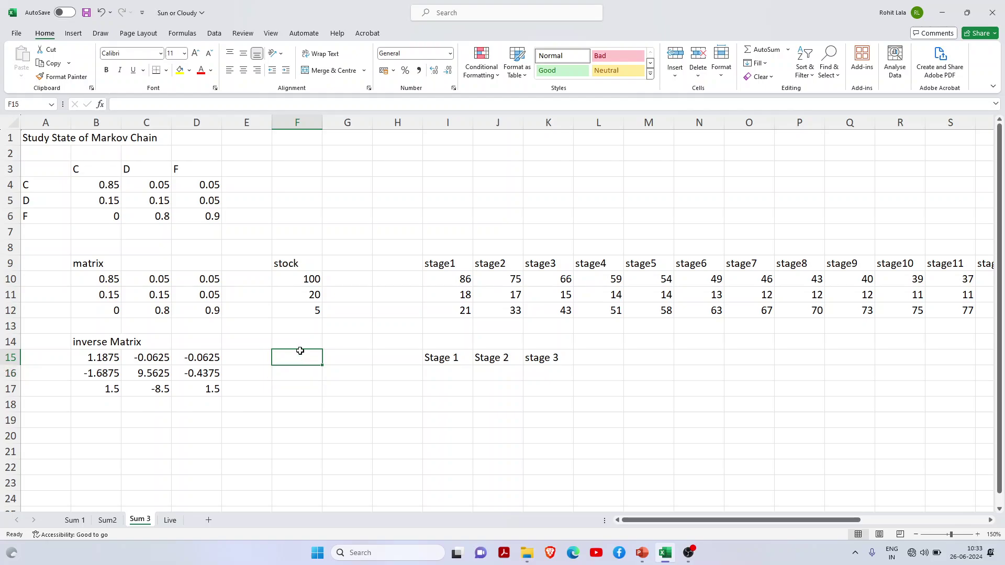
left_click(299, 343)
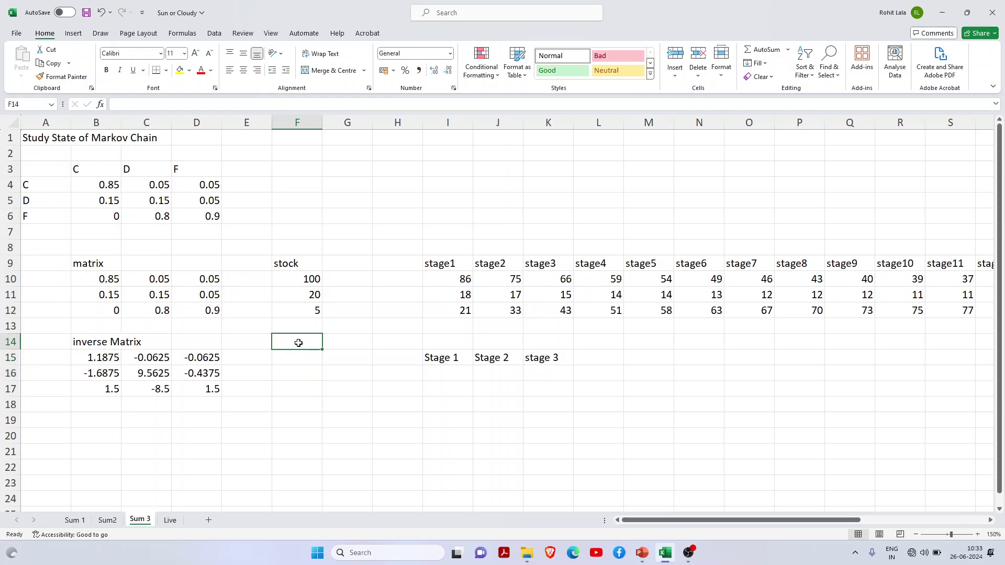
type("Stock")
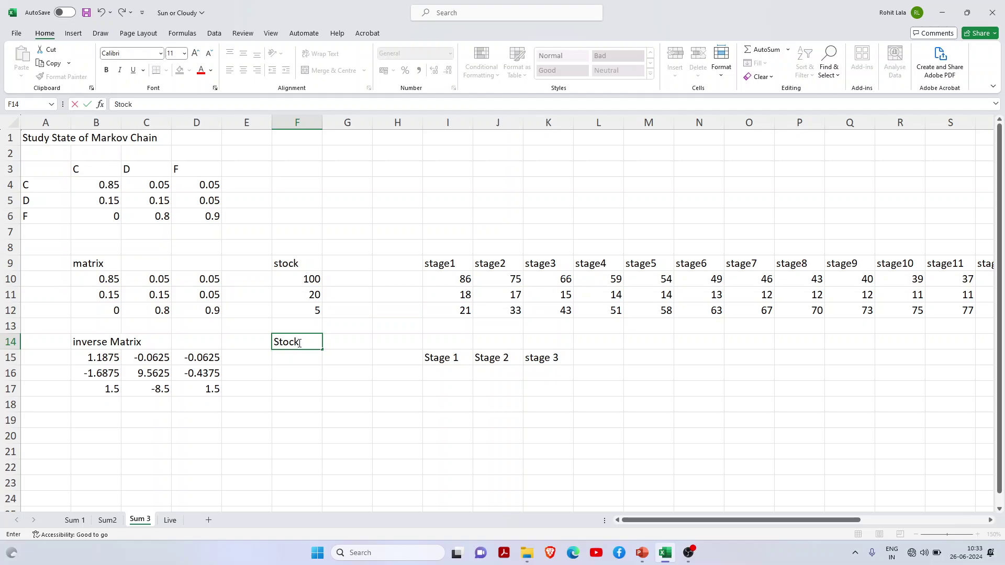
key("Return")
Select I16:I18 under Stage 1 and start an =mm formula there.
key("Right")
key("Right")
key("Right")
key("Up")
key("Up")
key("Up")
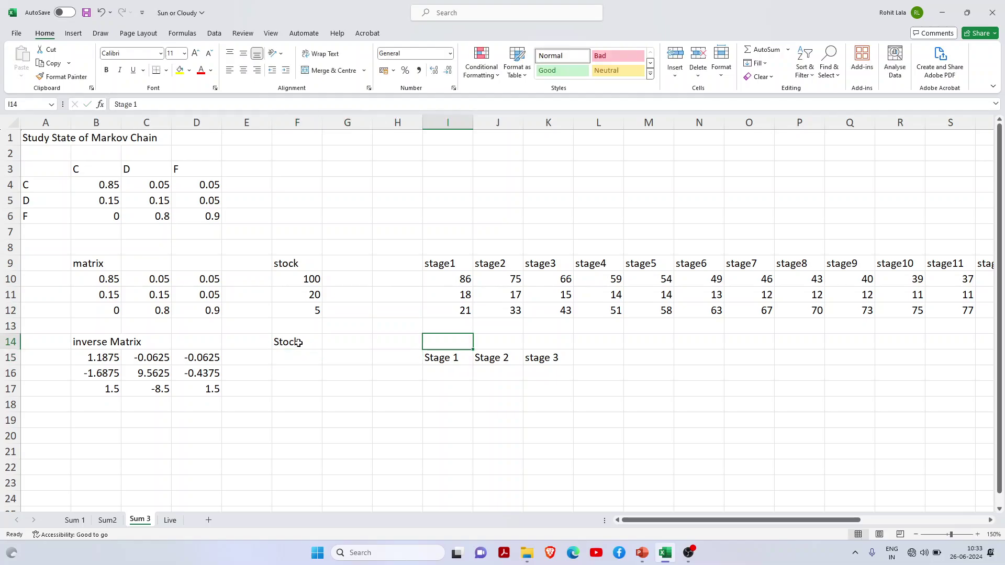
key("shift+Up")
key("shift+Up")
key("Up")
key("Up")
key("Up")
key("Down")
key("shift+Down")
key("shift+Down")
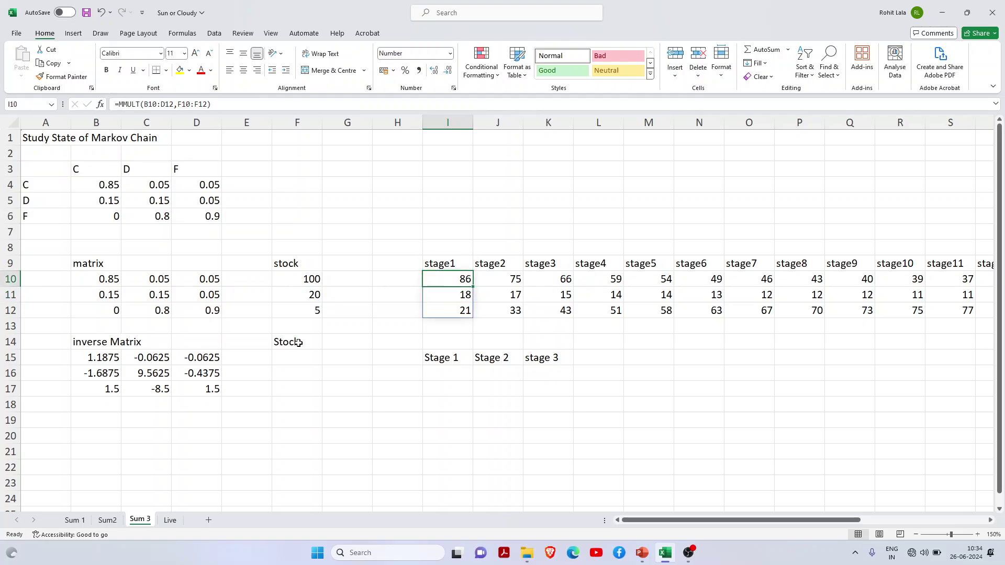
key("Return")
key("Return")
key("Down")
key("Down")
key("Down")
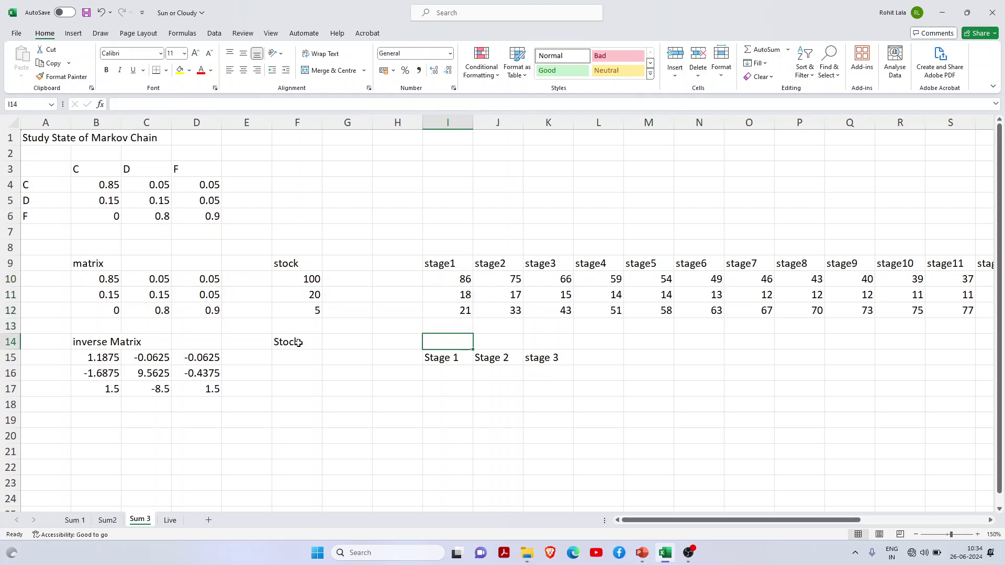
key("Down")
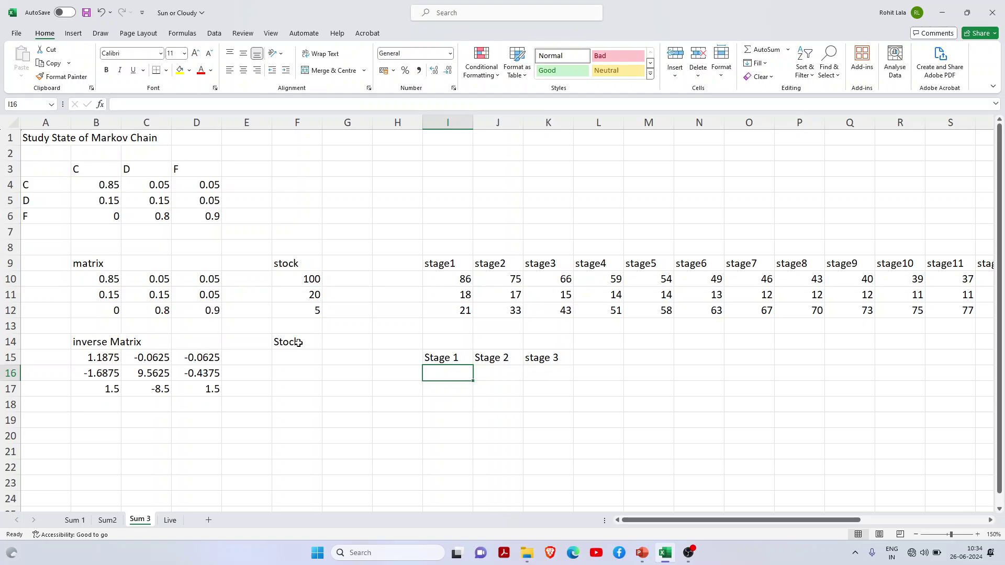
key("shift+Down")
key("shift+Down")
type("=mm")
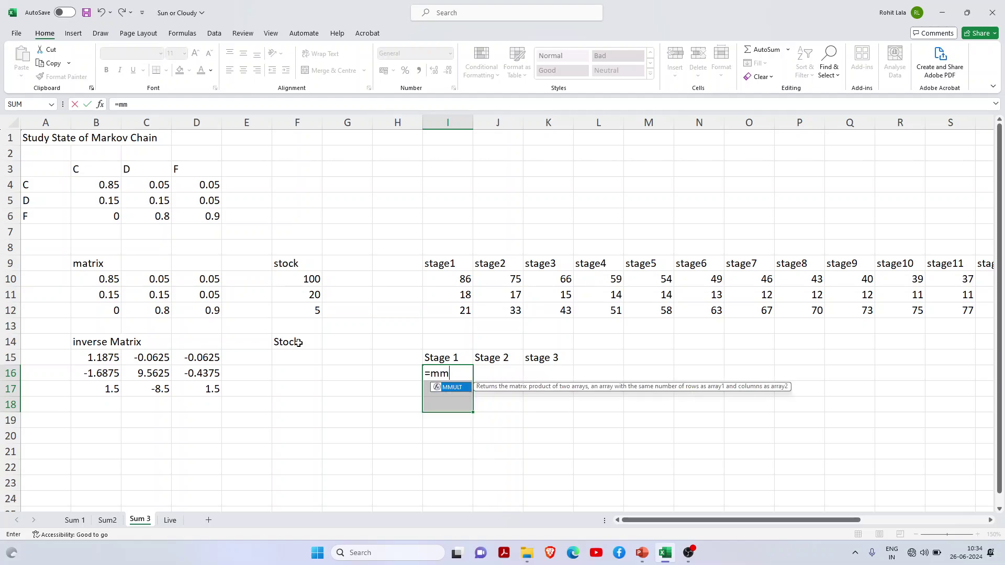
Complete =MMULT(B15:D17,I10:I12) under Stage 1, recovering the stock values 100, 20 and 5.
double_click(447, 389)
left_click(458, 277)
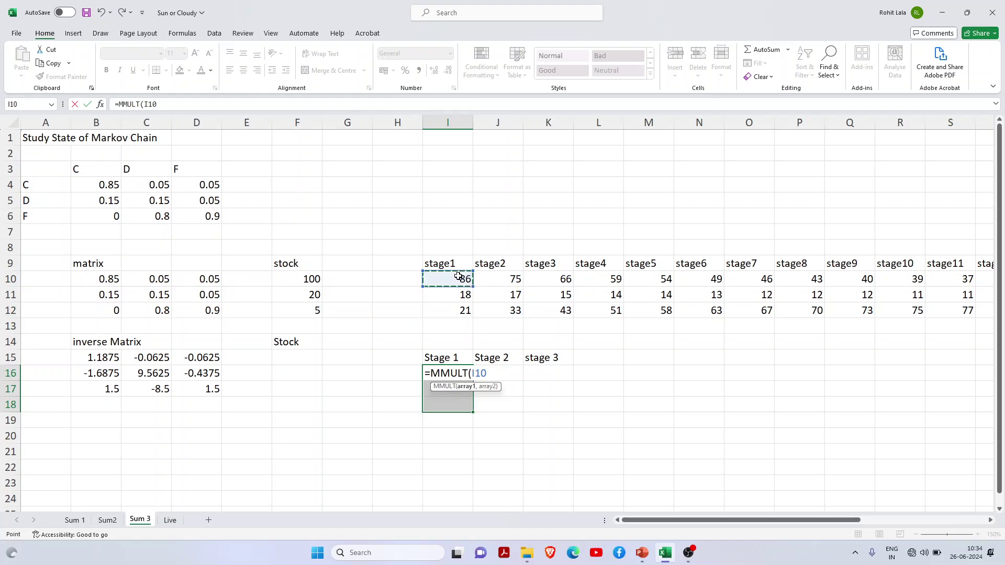
left_click(106, 360)
left_click_drag(106, 361, 201, 386)
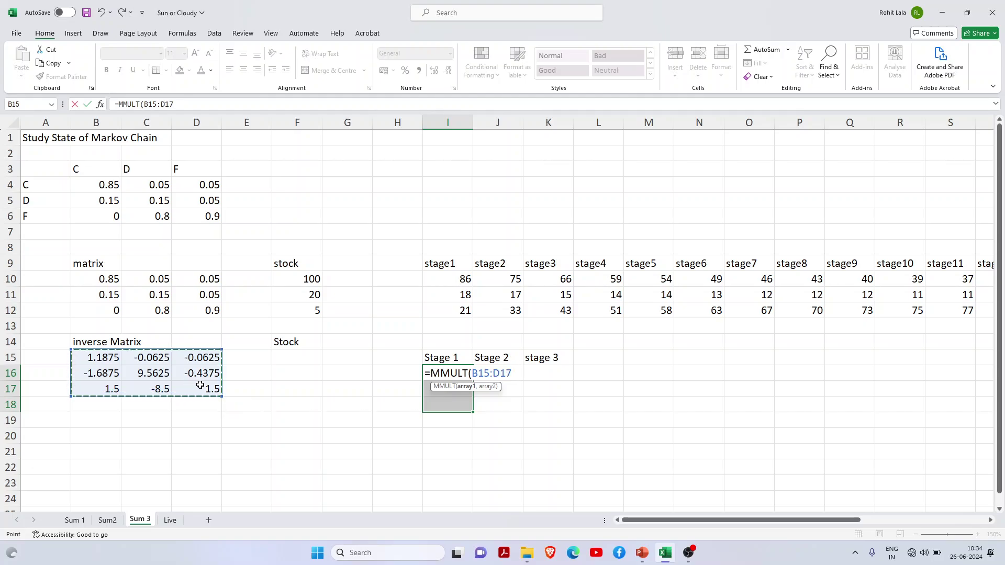
type(",")
left_click_drag(451, 276, 454, 312)
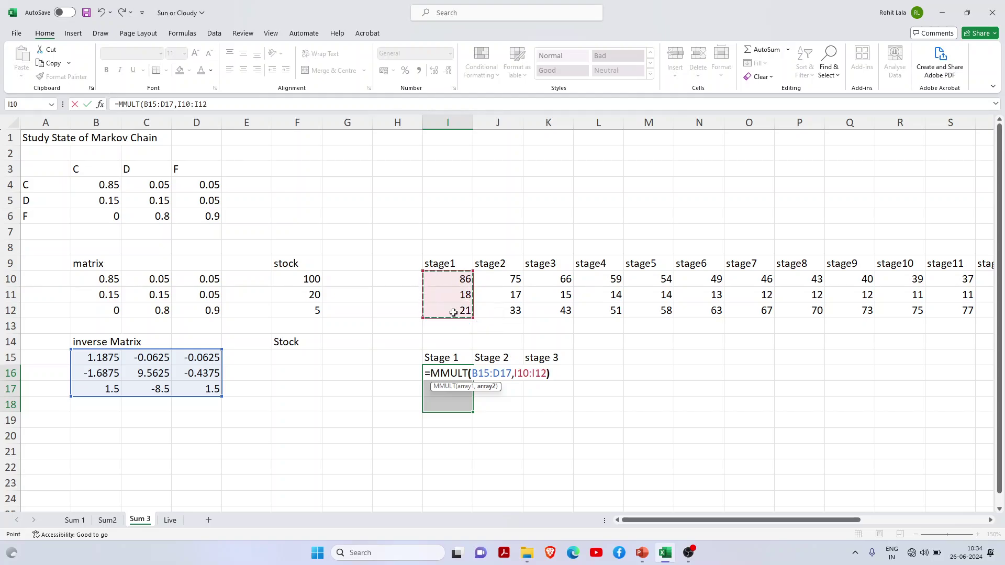
type(")")
key("Return")
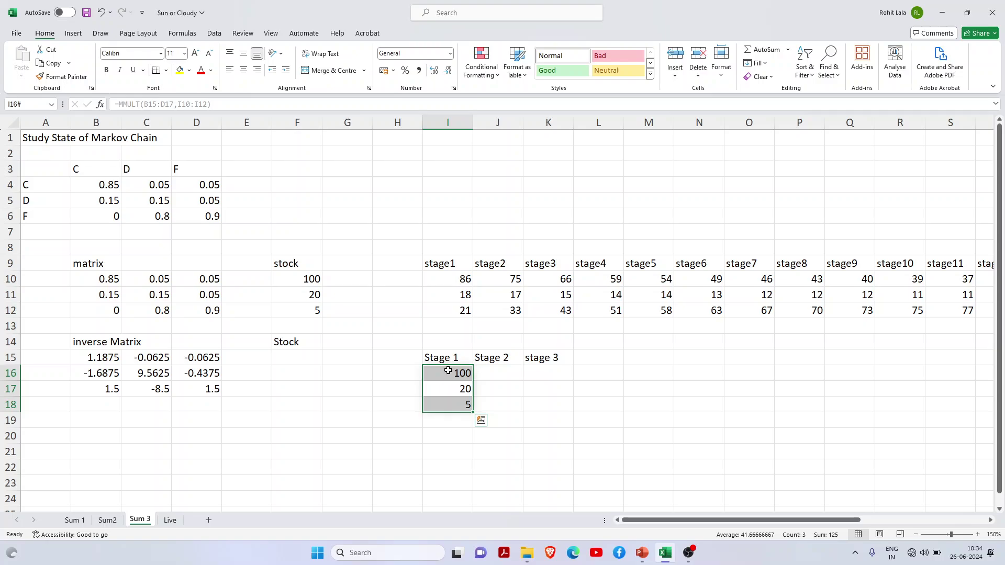
Select the three cells J16:J18 under Stage 2.
left_click(499, 373)
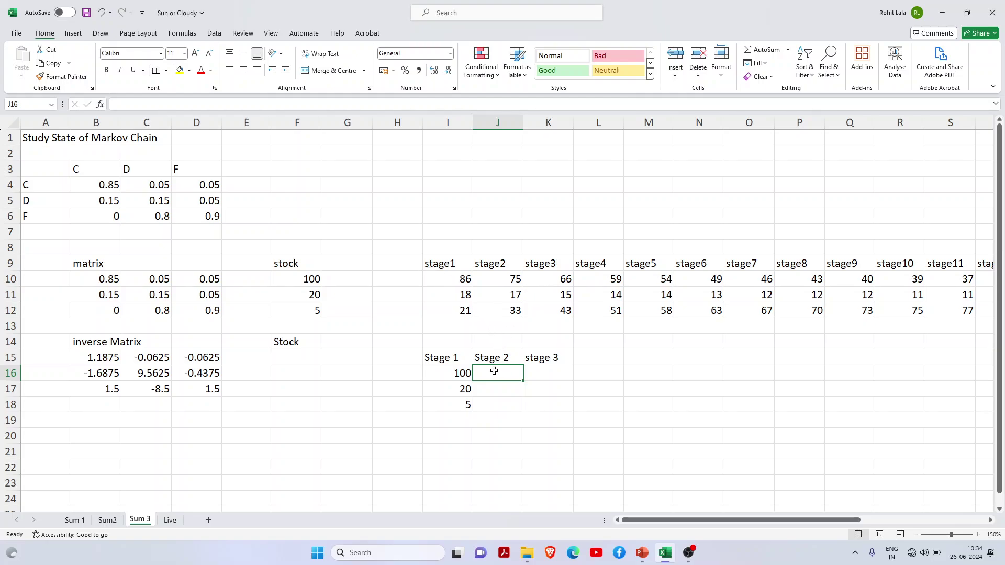
type("=mm")
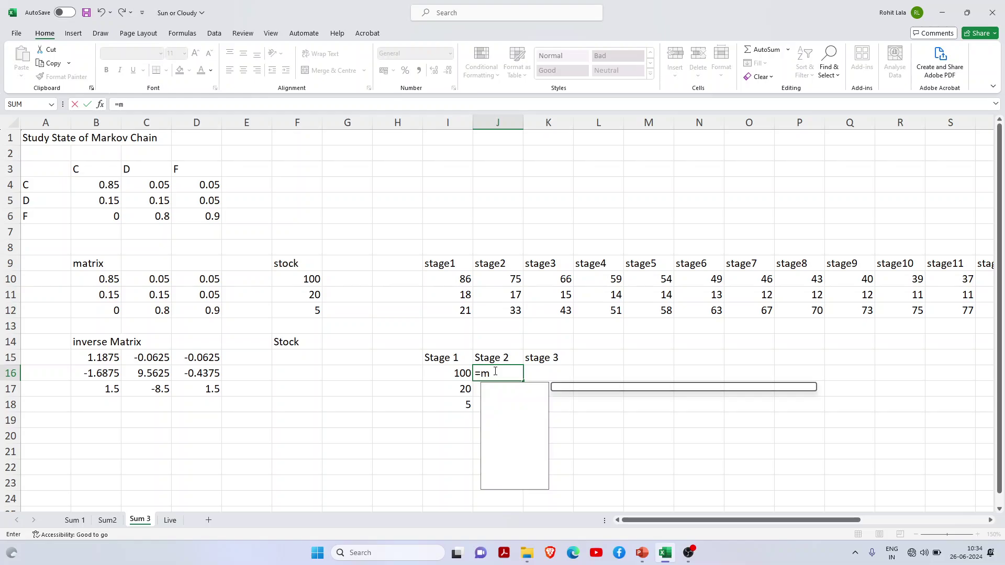
key("Escape")
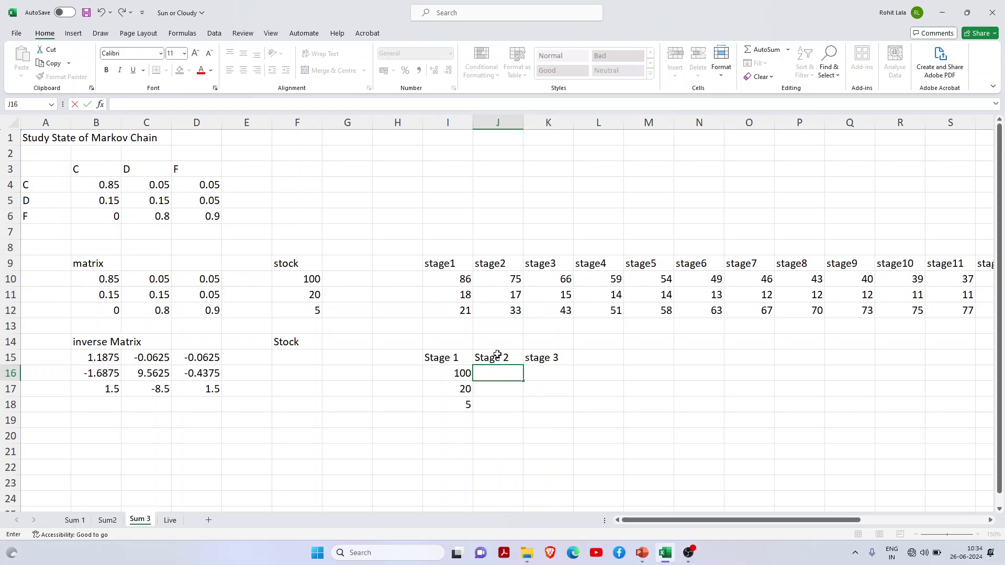
key("shift+Down")
key("shift+Down")
key("shift+Down")
key("shift+Up")
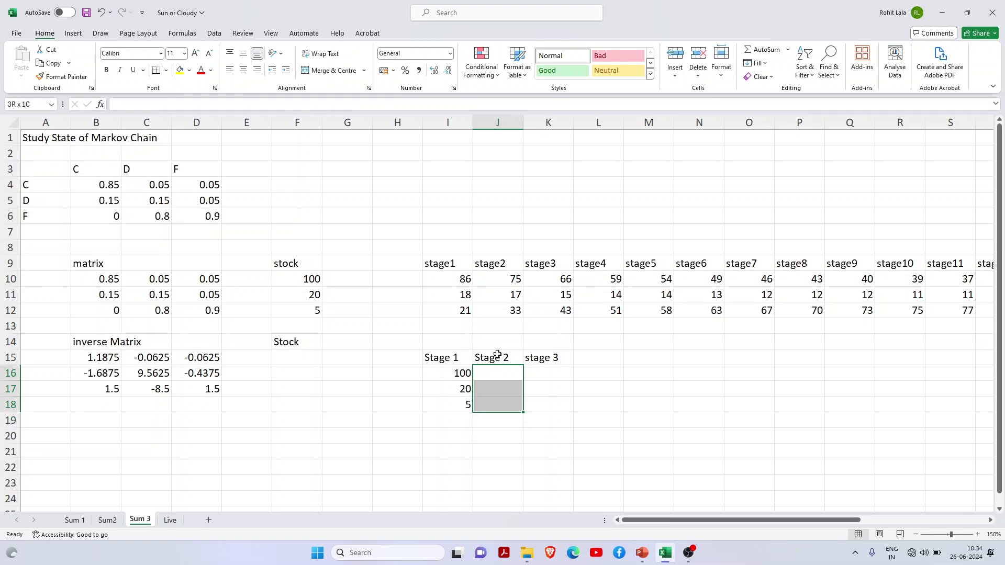
Enter =MMULT(B15:D17,J10:J12) and show the results 86, 18, 21 as whole numbers.
type("=mm")
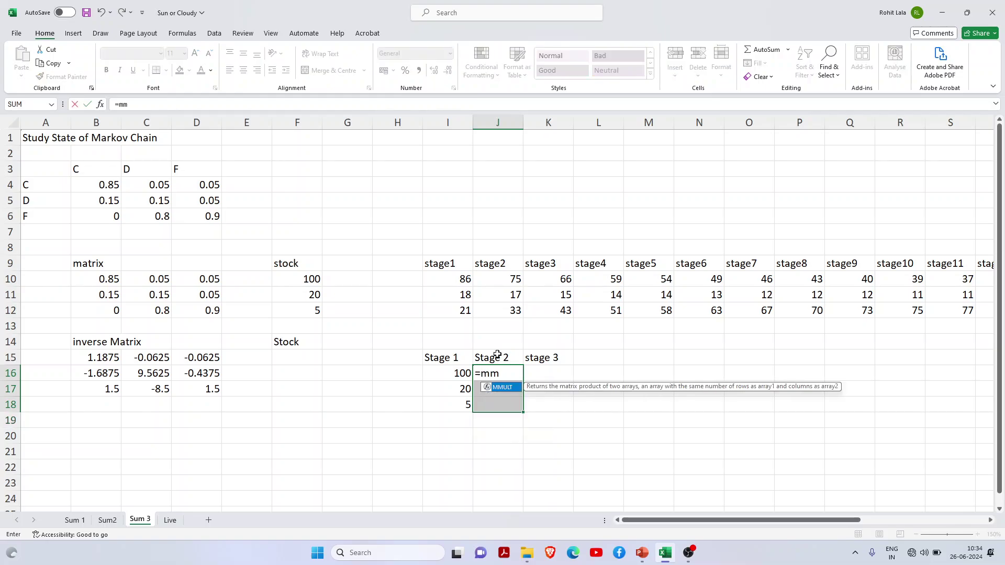
double_click(499, 388)
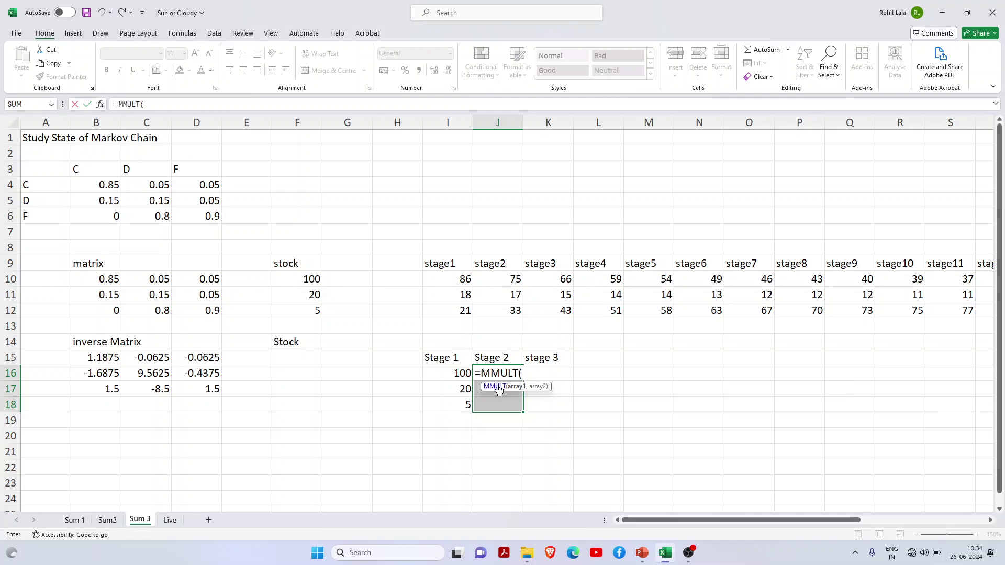
left_click_drag(87, 351, 207, 390)
type(",")
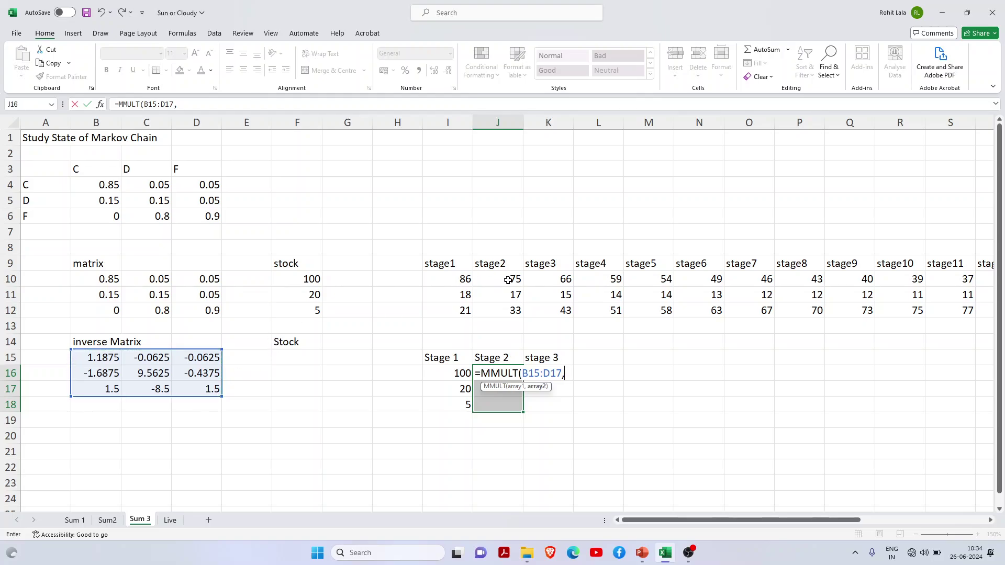
left_click_drag(508, 280, 511, 311)
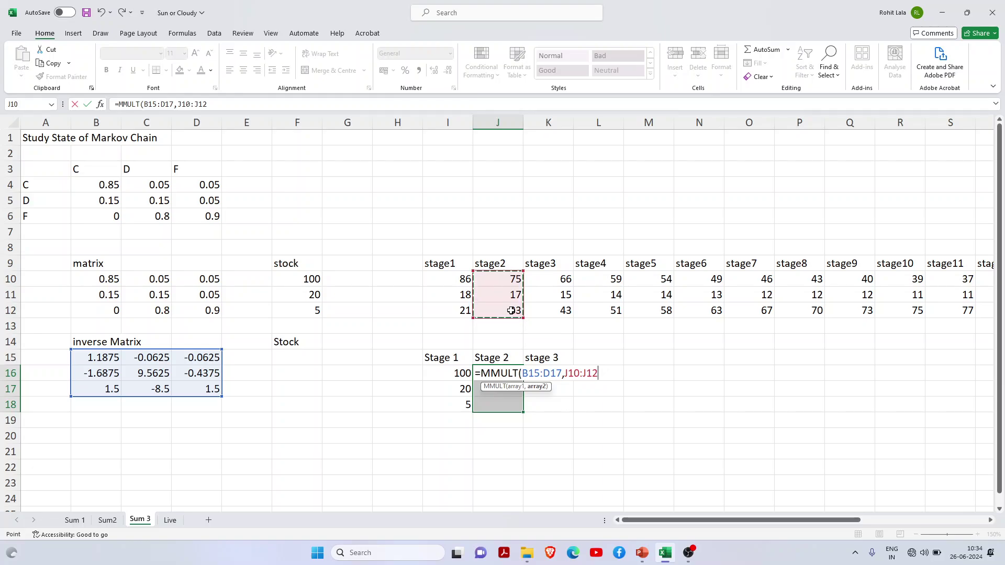
type(")")
key("Return")
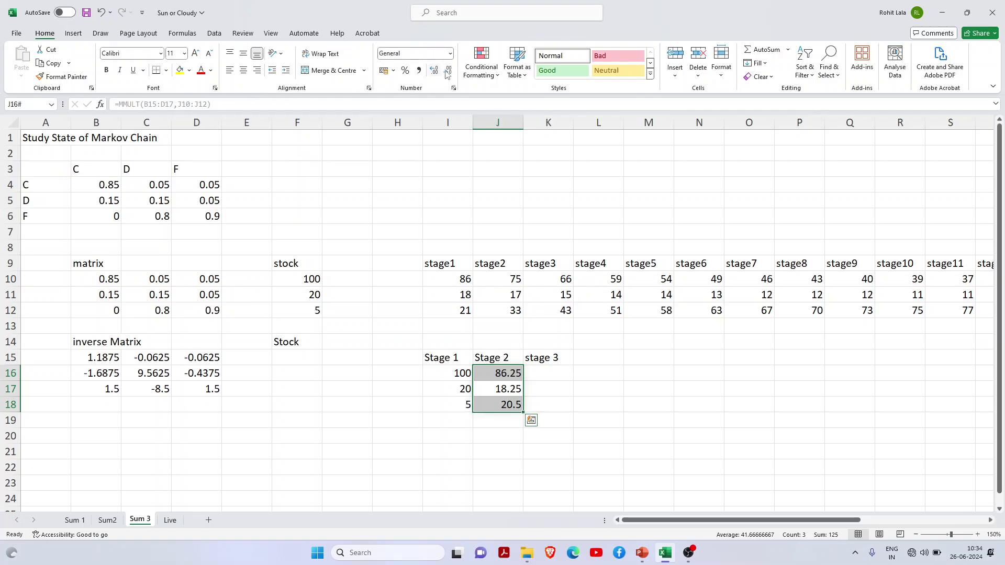
left_click(449, 74)
left_click(449, 74)
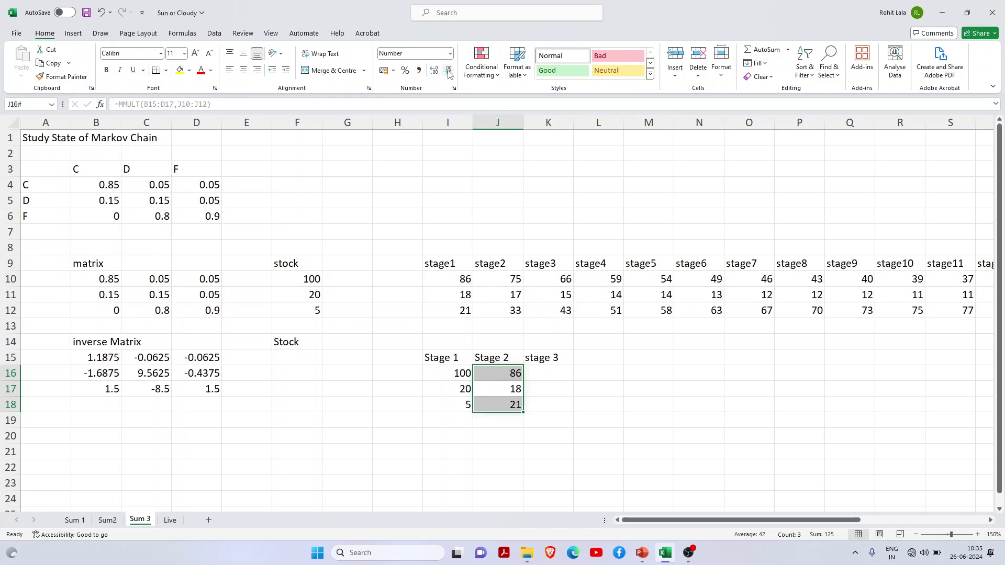